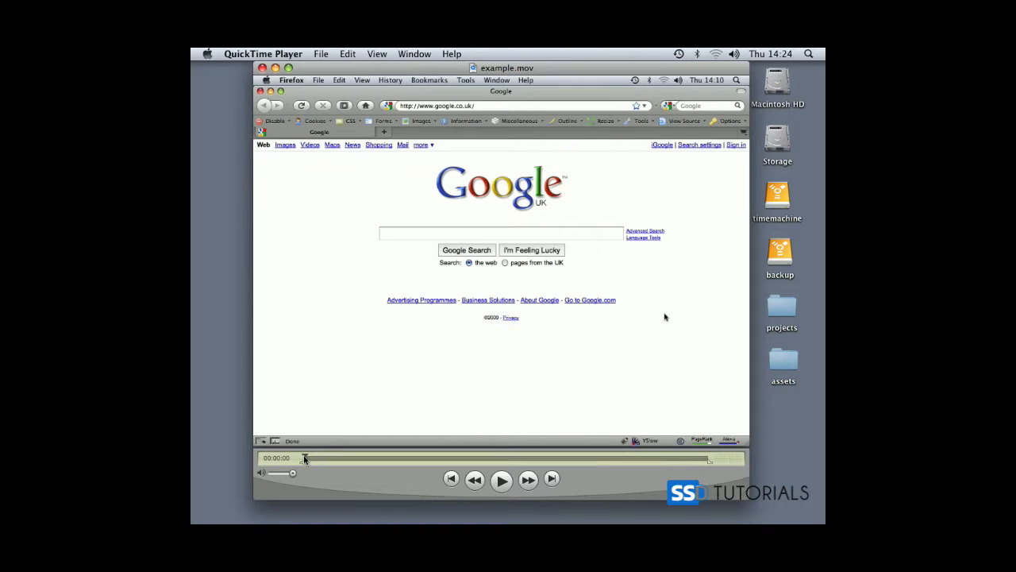
# - Move the playhead to the end of the movie, paste the copied clip there and clear the selection
pyautogui.moveTo(317, 457); pyautogui.dragTo(713, 460)
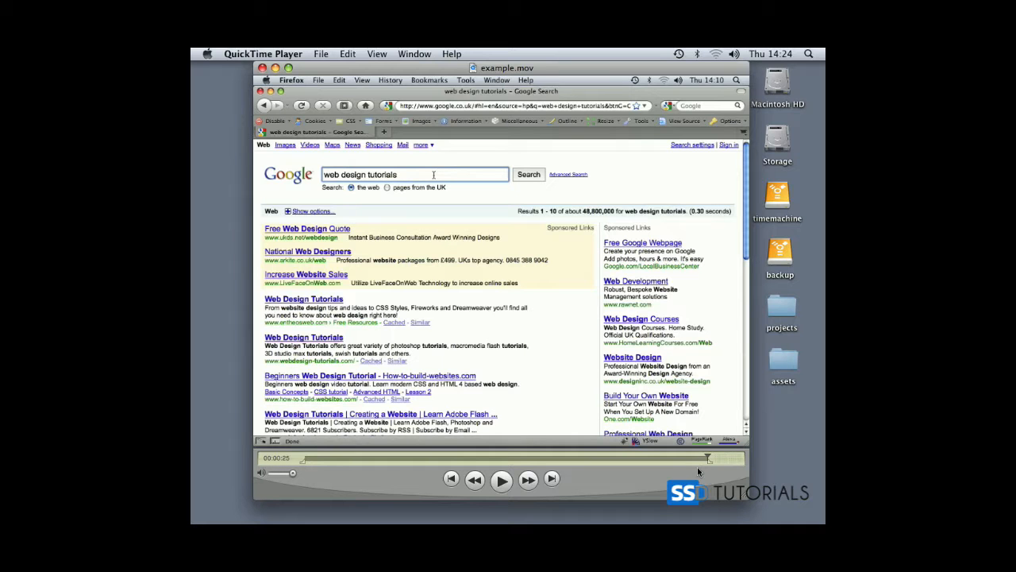
pyautogui.press('super+v')
pyautogui.moveTo(707, 458)
pyautogui.mouseDown()
pyautogui.moveTo(291, 459)
pyautogui.moveTo(718, 462)
pyautogui.mouseUp()
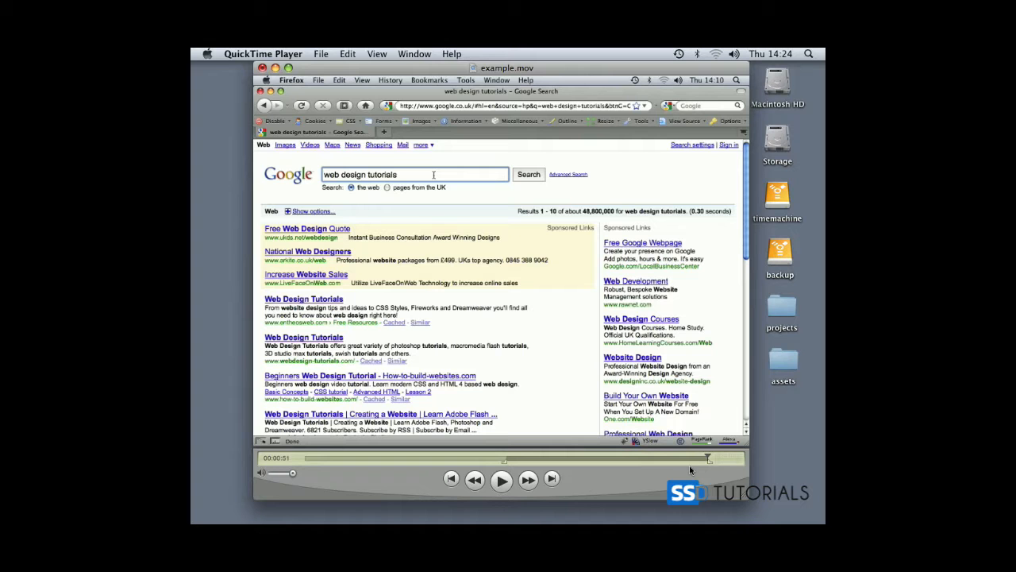
pyautogui.click(348, 54)
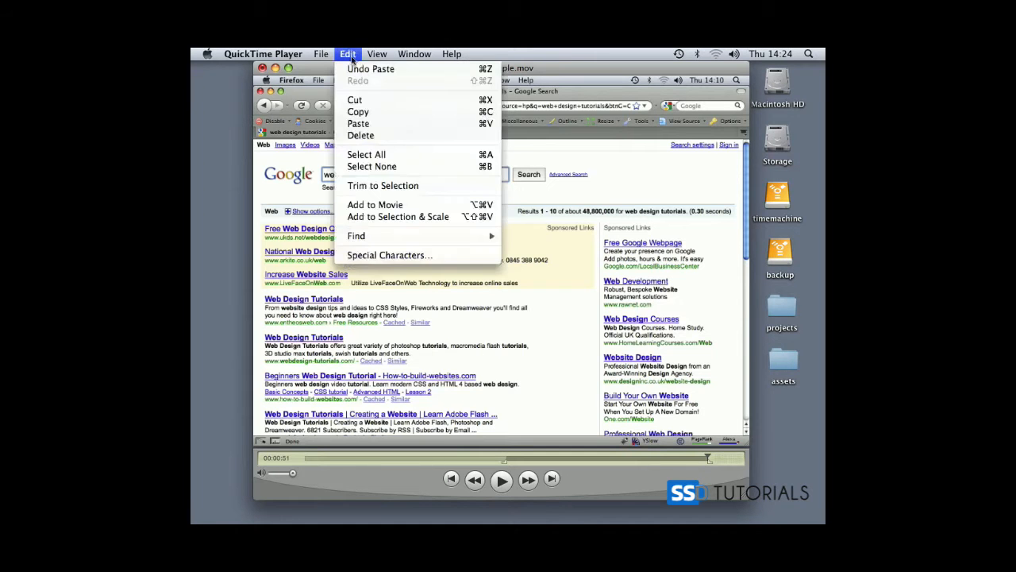
pyautogui.click(381, 167)
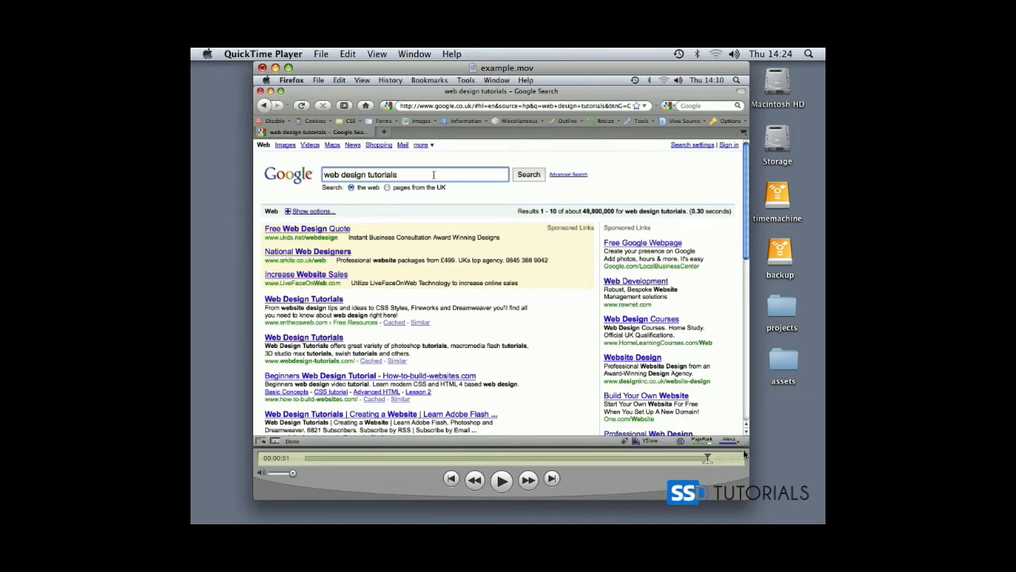
# - Move the playhead to about 00:00:16 and switch the time display to frame numbers
pyautogui.moveTo(703, 462); pyautogui.dragTo(300, 461)
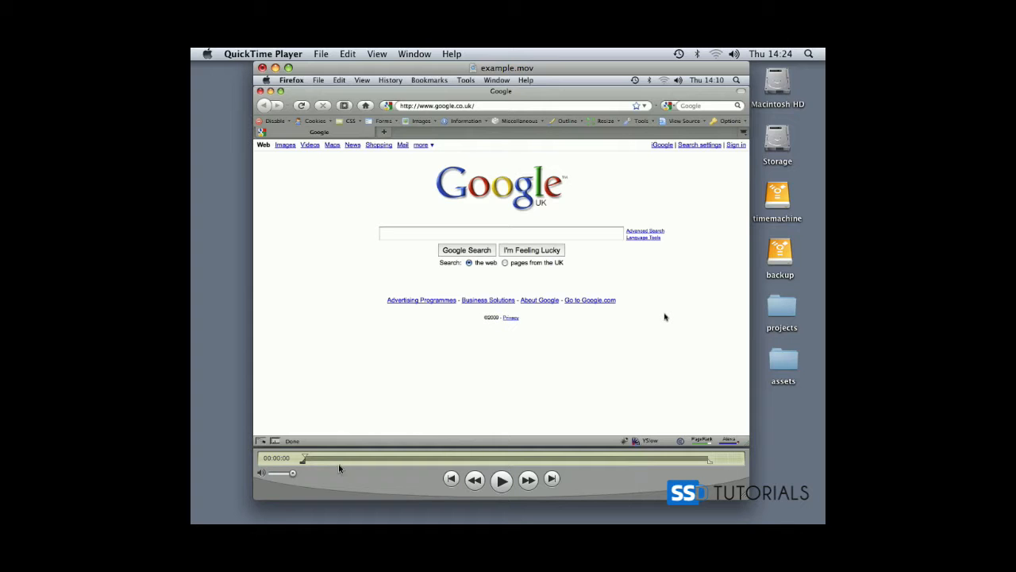
pyautogui.moveTo(312, 458); pyautogui.dragTo(433, 455)
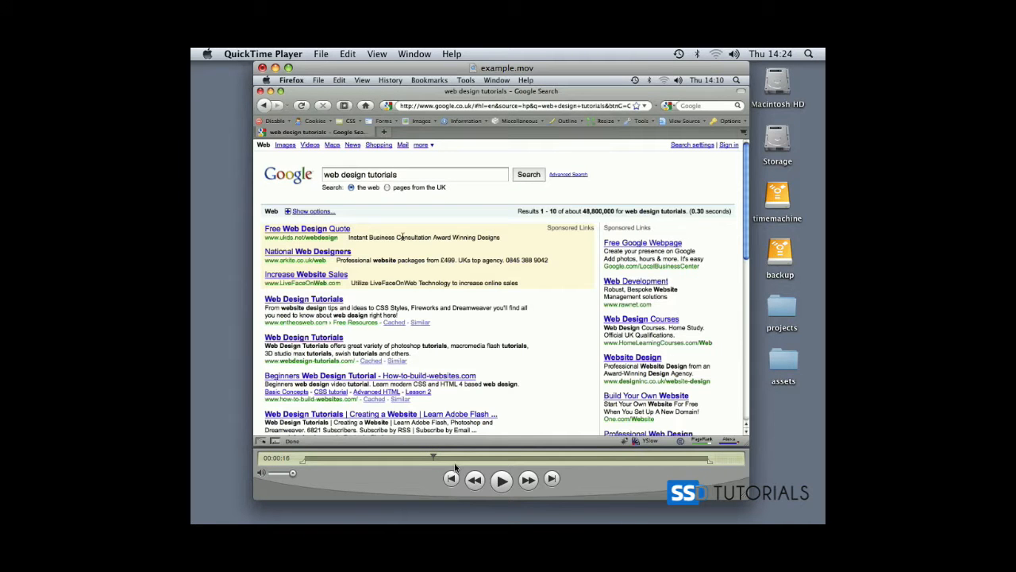
pyautogui.click(294, 459)
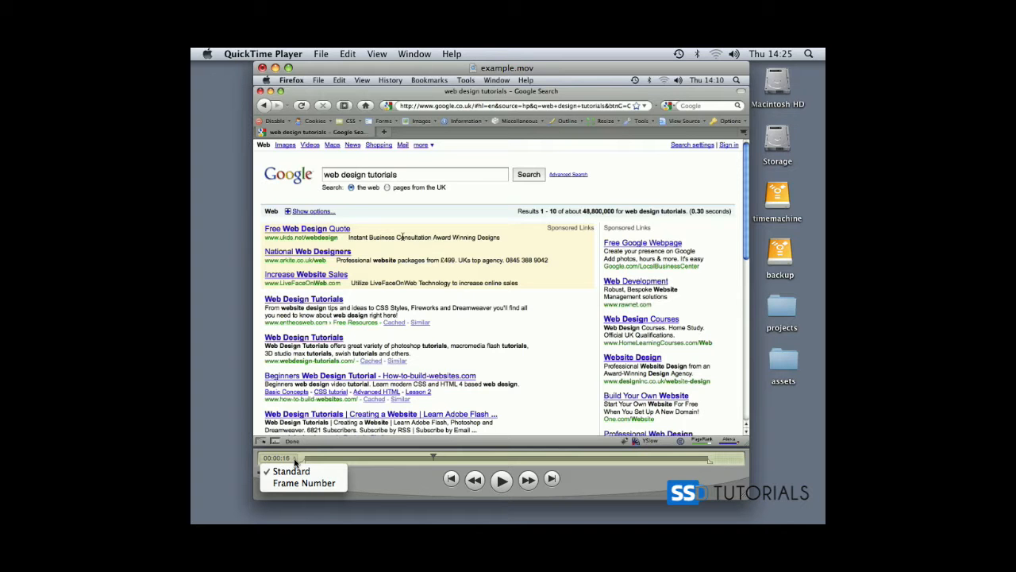
pyautogui.click(300, 485)
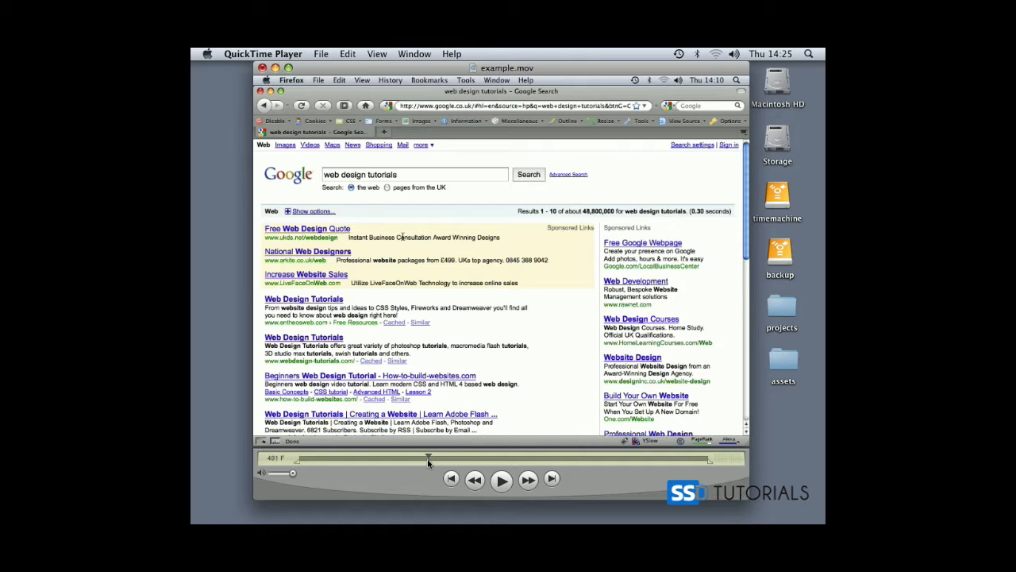
# - Fine-tune the playhead to frame 489 and set the end of the selection there
pyautogui.press('Left')
pyautogui.press('Left')
pyautogui.press('Right')
pyautogui.press('Left')
pyautogui.press('Right')
pyautogui.press('Left')
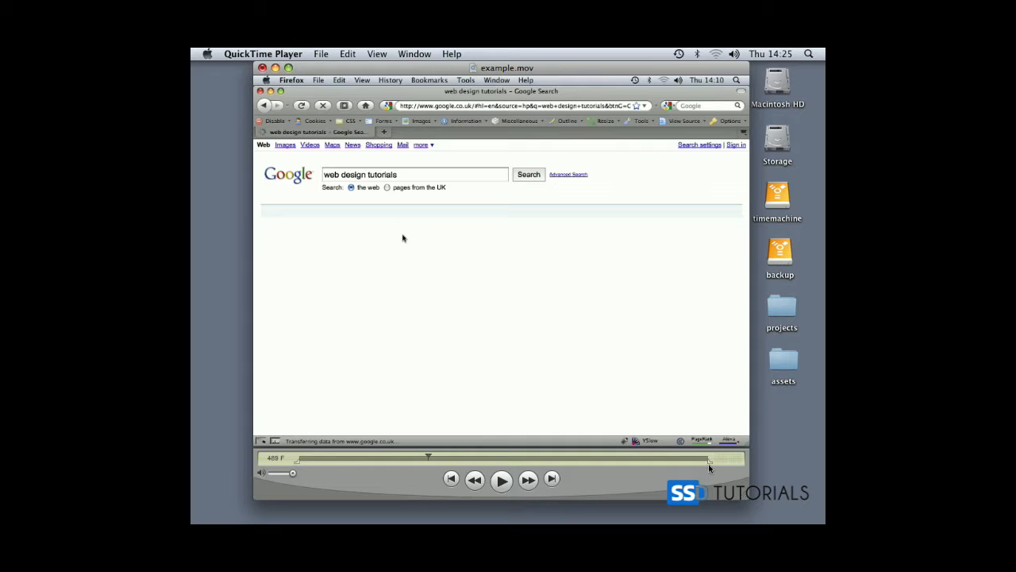
pyautogui.moveTo(708, 463); pyautogui.dragTo(426, 460)
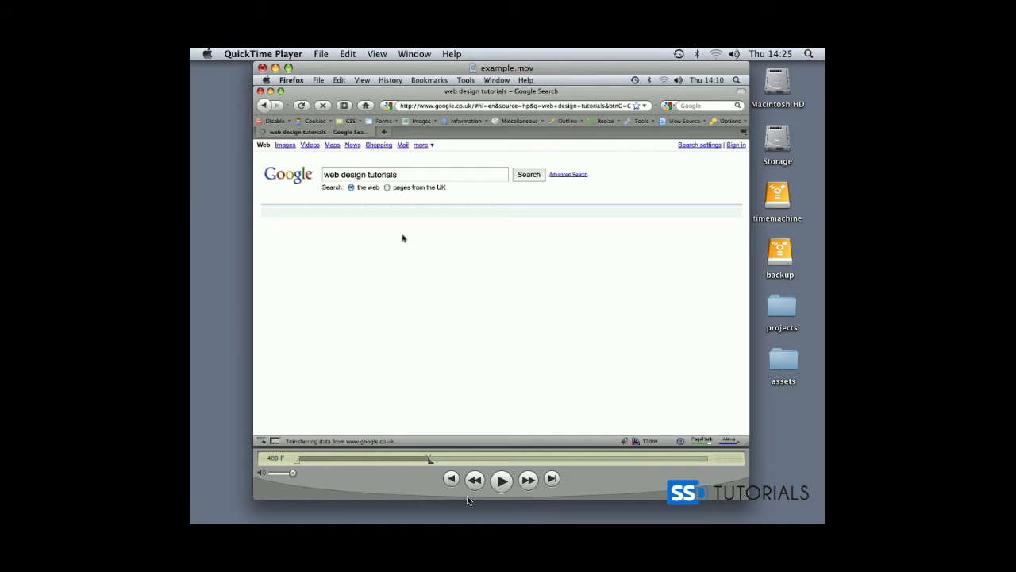
pyautogui.press('Right')
pyautogui.press('Left')
pyautogui.press('Left')
pyautogui.press('Right')
pyautogui.press('Left')
# - Trim the movie to the selection and return the playhead to the first frame
pyautogui.click(347, 54)
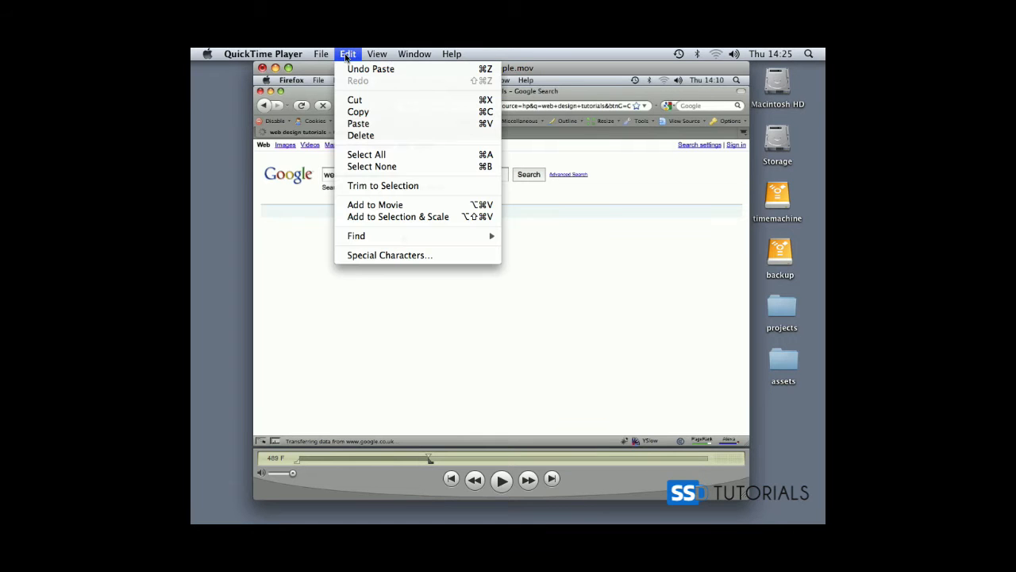
pyautogui.click(398, 190)
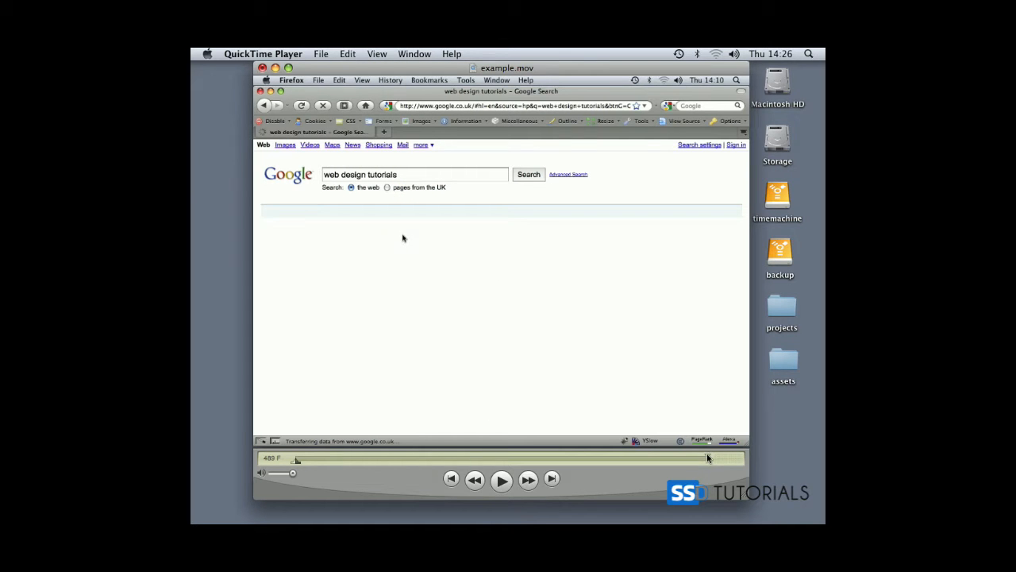
pyautogui.moveTo(701, 456); pyautogui.dragTo(714, 455)
pyautogui.moveTo(708, 456); pyautogui.dragTo(278, 438)
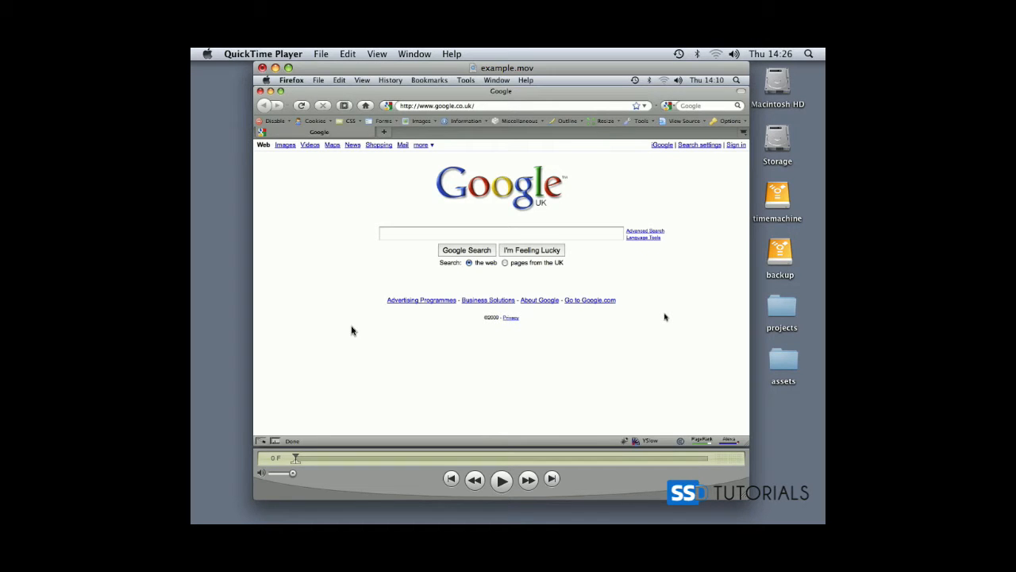
# - Switch to Photoshop and create a new document named logo, 400 pixels wide and 80 pixels high
pyautogui.press('super+Tab')
pyautogui.press('super+Tab')
pyautogui.press('super+Tab')
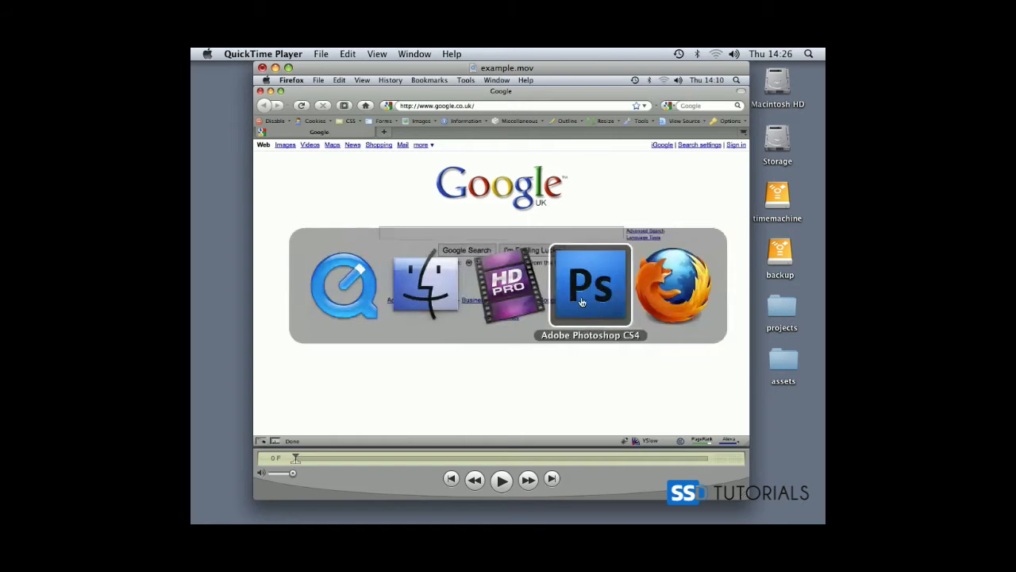
pyautogui.click(288, 54)
pyautogui.click(310, 70)
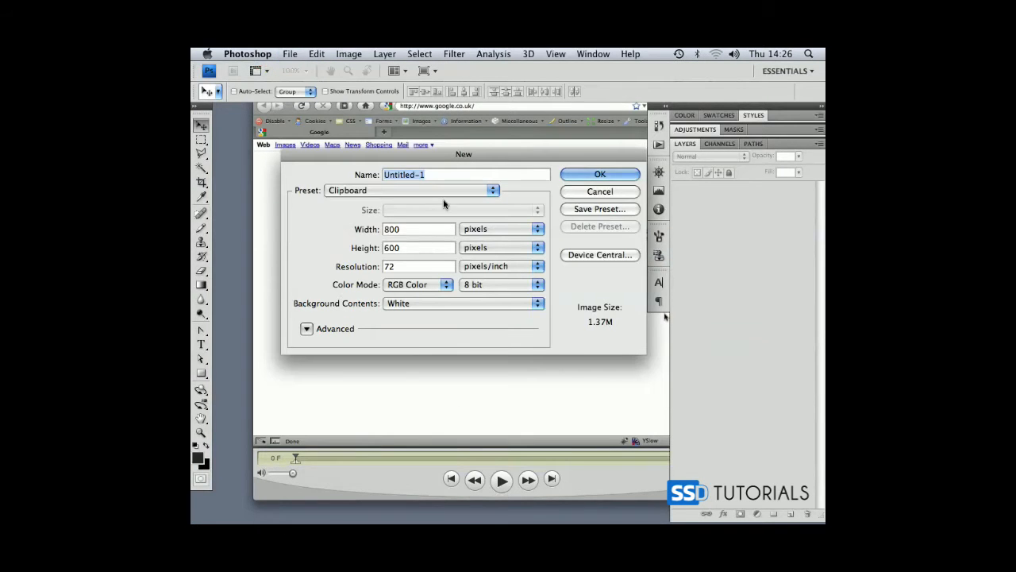
pyautogui.write('logo')
pyautogui.press('Tab')
pyautogui.write('400')
pyautogui.press('Tab')
pyautogui.write('80')
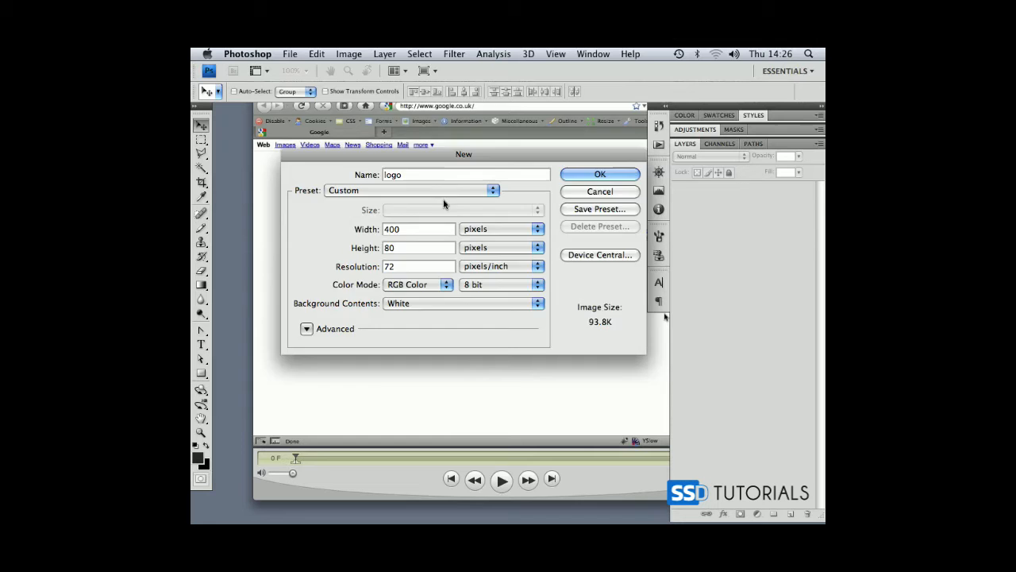
pyautogui.press('Return')
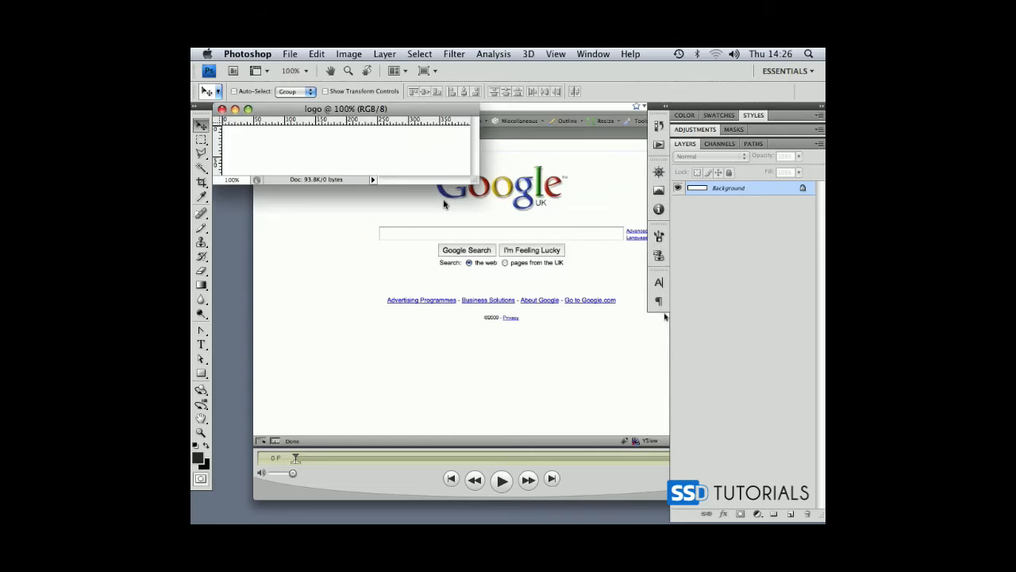
# - Enlarge the logo document's window and add the text "OUR NEW WATERMARK" to the canvas
pyautogui.moveTo(477, 183); pyautogui.dragTo(527, 218)
pyautogui.moveTo(441, 115); pyautogui.dragTo(509, 196)
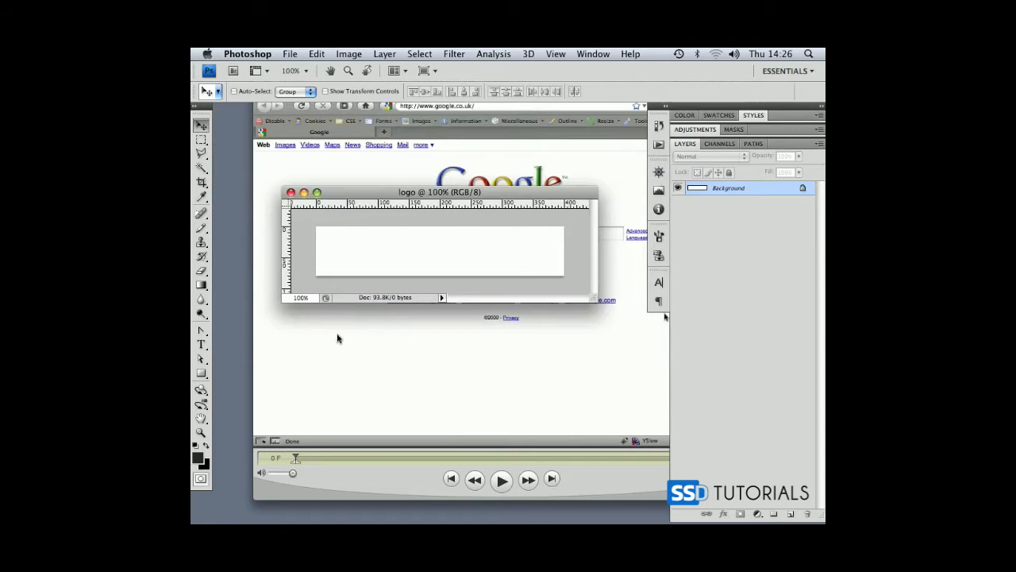
pyautogui.click(201, 344)
pyautogui.click(341, 253)
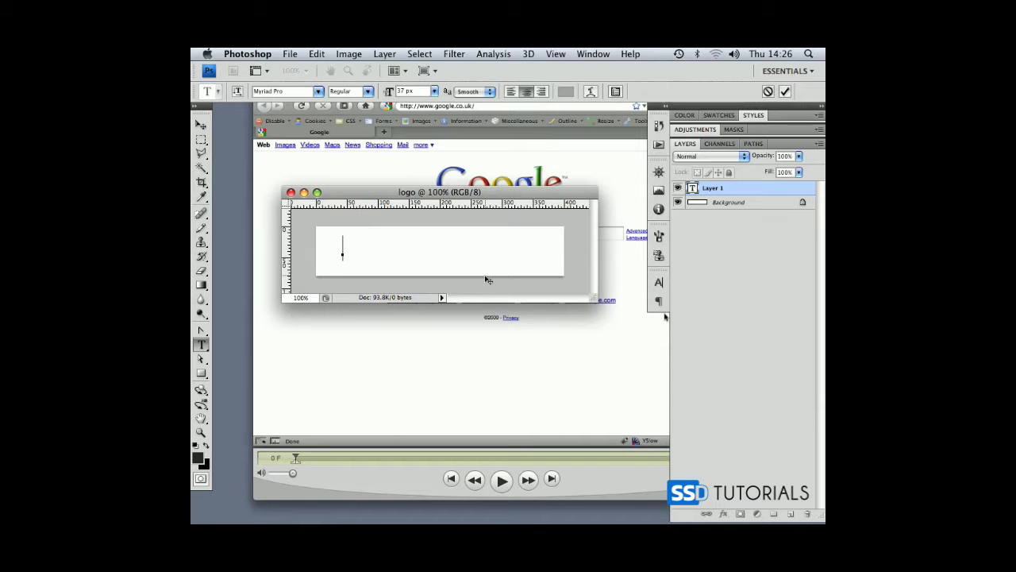
pyautogui.write('OUR')
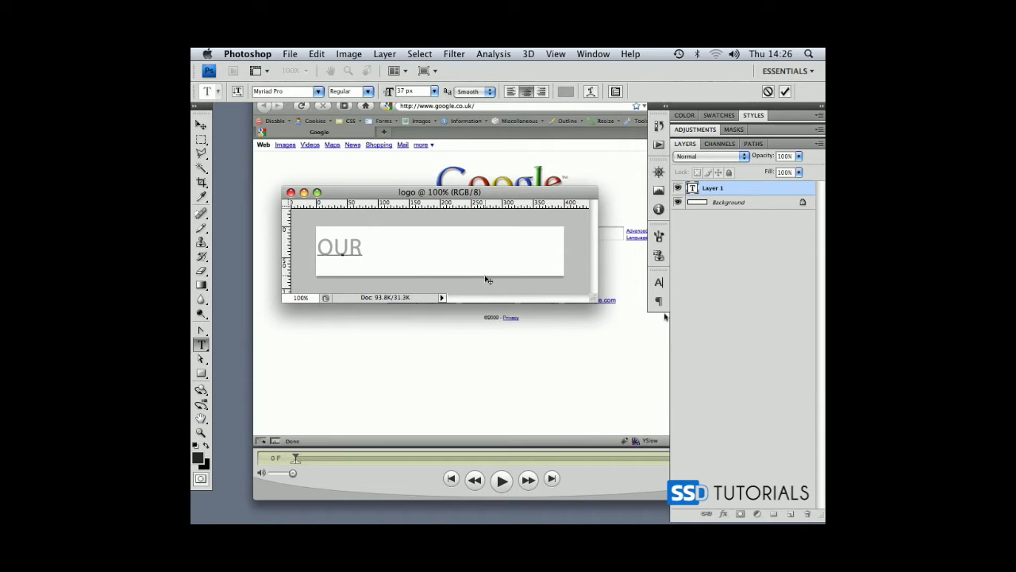
pyautogui.write(' NEW WATE')
pyautogui.write('RMARK')
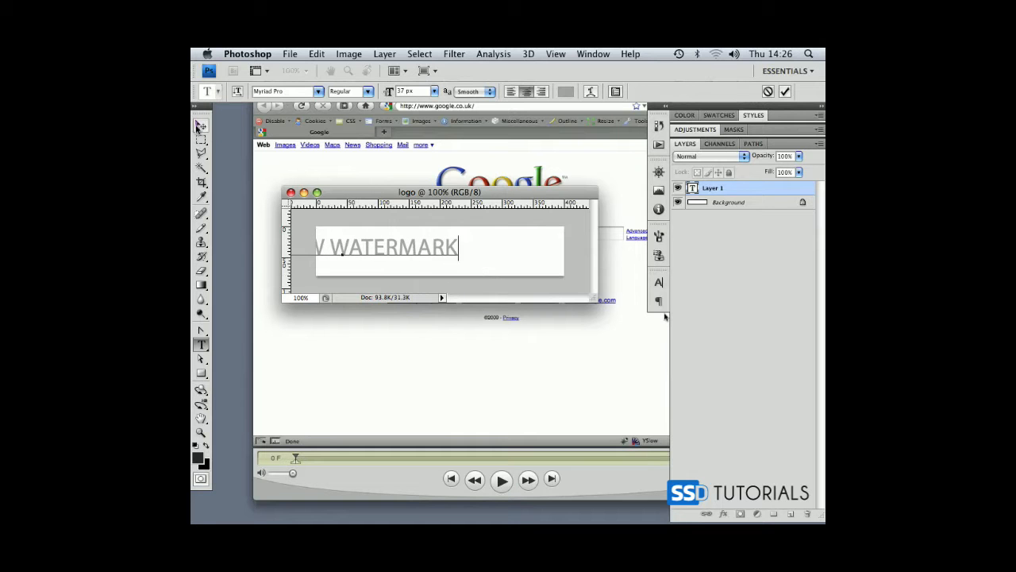
pyautogui.click(198, 127)
# - Convert the Background into a regular layer and centre the text layer on the canvas horizontally and vertically
pyautogui.doubleClick(753, 205)
pyautogui.press('Return')
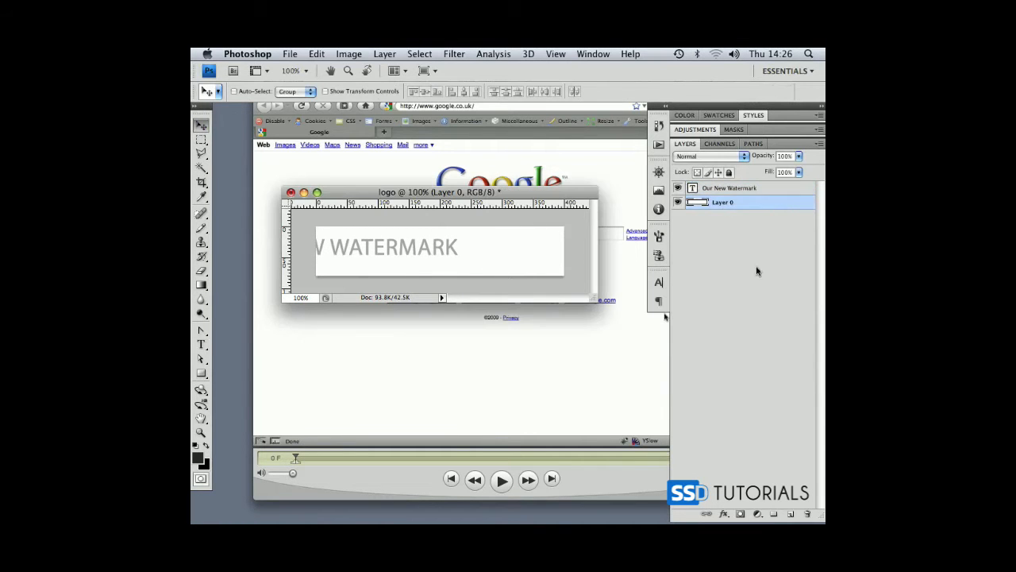
pyautogui.keyDown('super'); pyautogui.click(693, 205); pyautogui.keyUp('super')
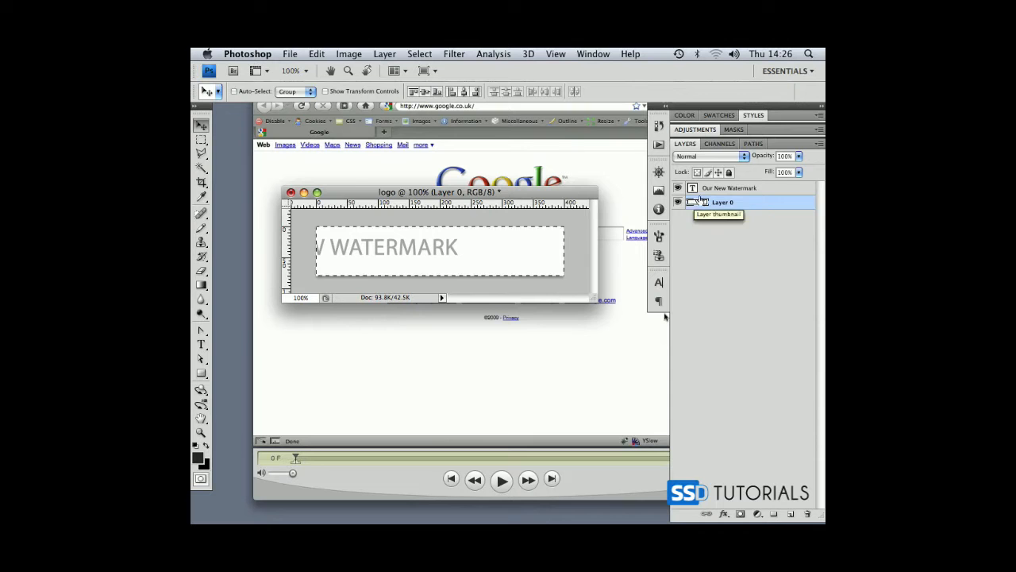
pyautogui.click(726, 188)
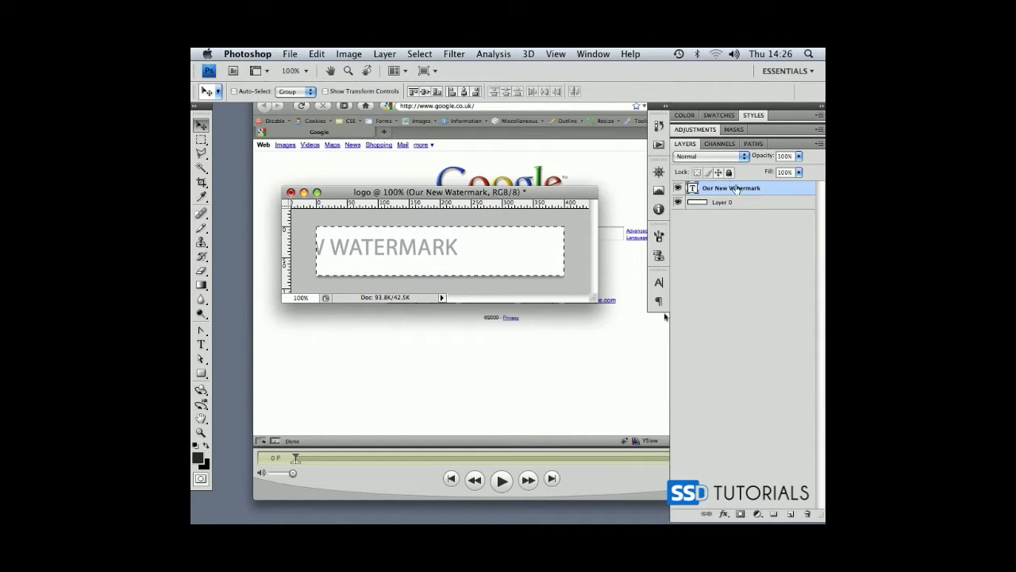
pyautogui.click(465, 94)
pyautogui.click(425, 94)
pyautogui.press('super+d')
pyautogui.moveTo(501, 198); pyautogui.dragTo(486, 192)
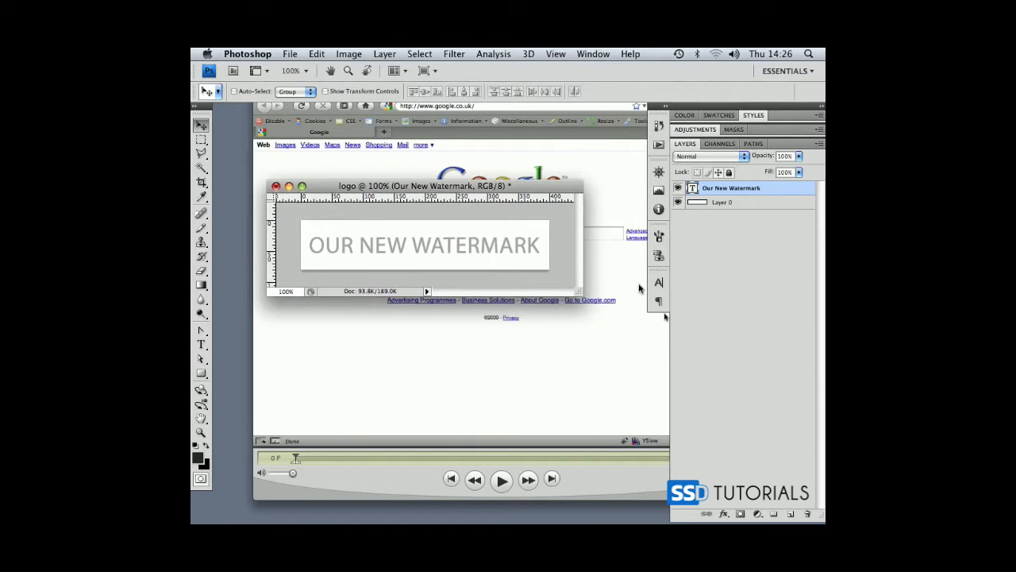
# - Change the colour of the watermark text to black
pyautogui.click(658, 282)
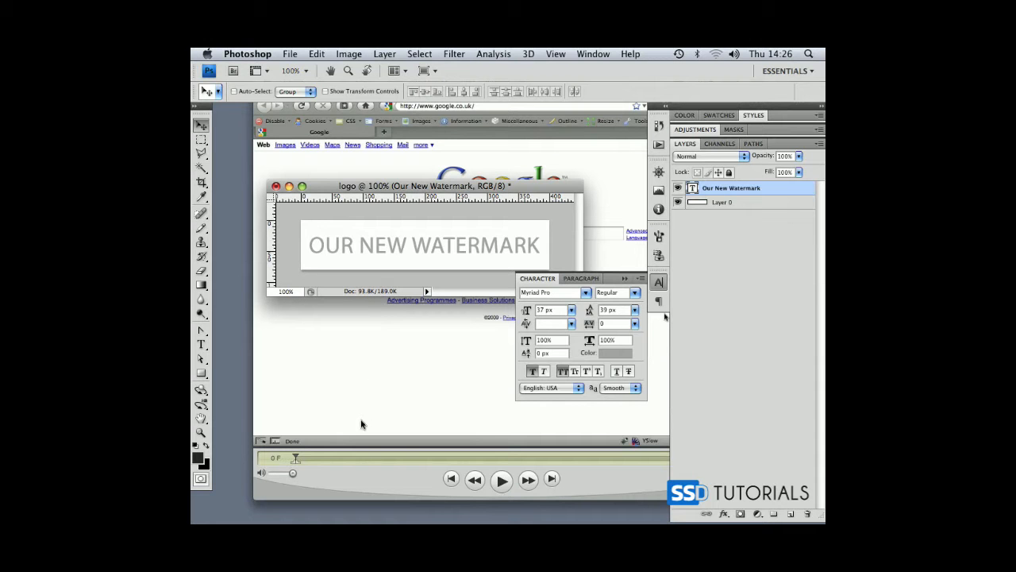
pyautogui.click(607, 357)
pyautogui.moveTo(346, 245); pyautogui.dragTo(341, 348)
pyautogui.click(633, 170)
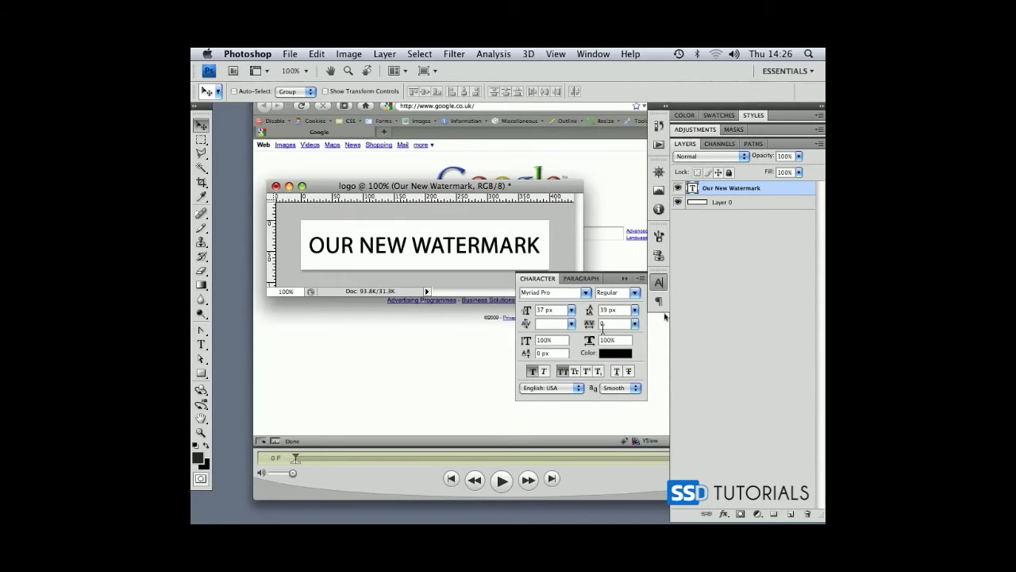
pyautogui.click(725, 283)
pyautogui.click(625, 278)
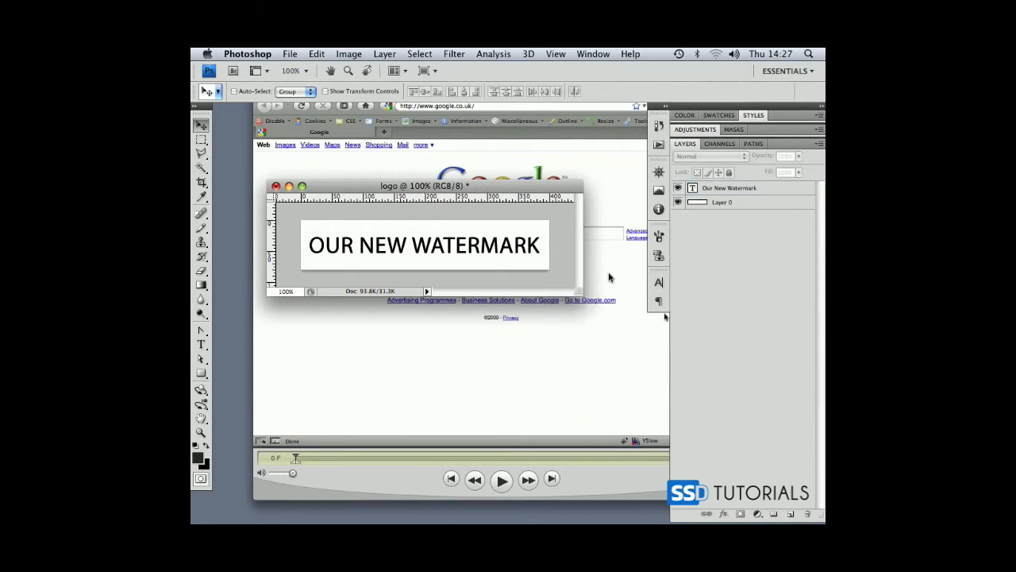
# - Delete the white background layer beneath the watermark text
pyautogui.moveTo(506, 195); pyautogui.dragTo(511, 213)
pyautogui.click(703, 205)
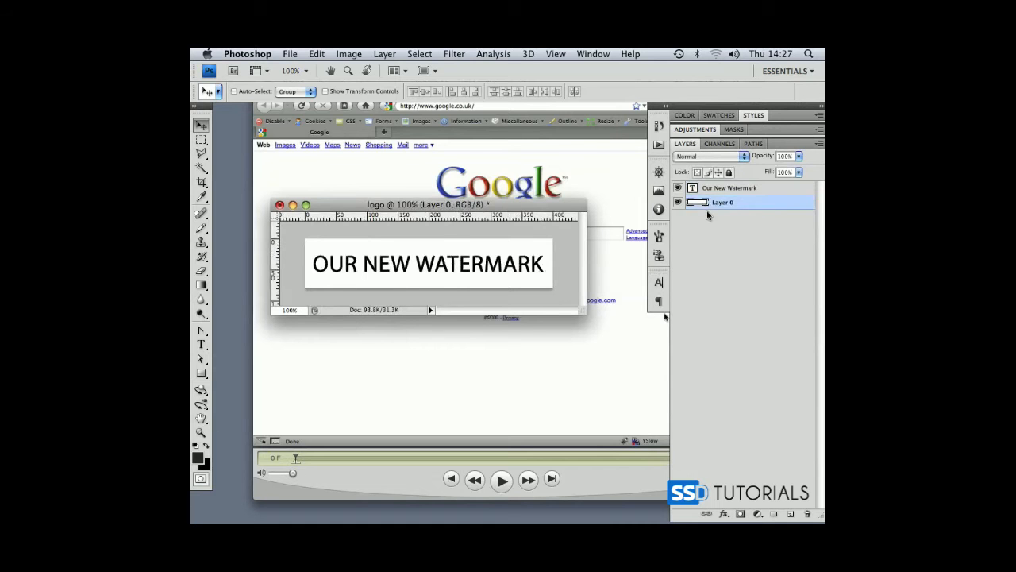
pyautogui.press('BackSpace')
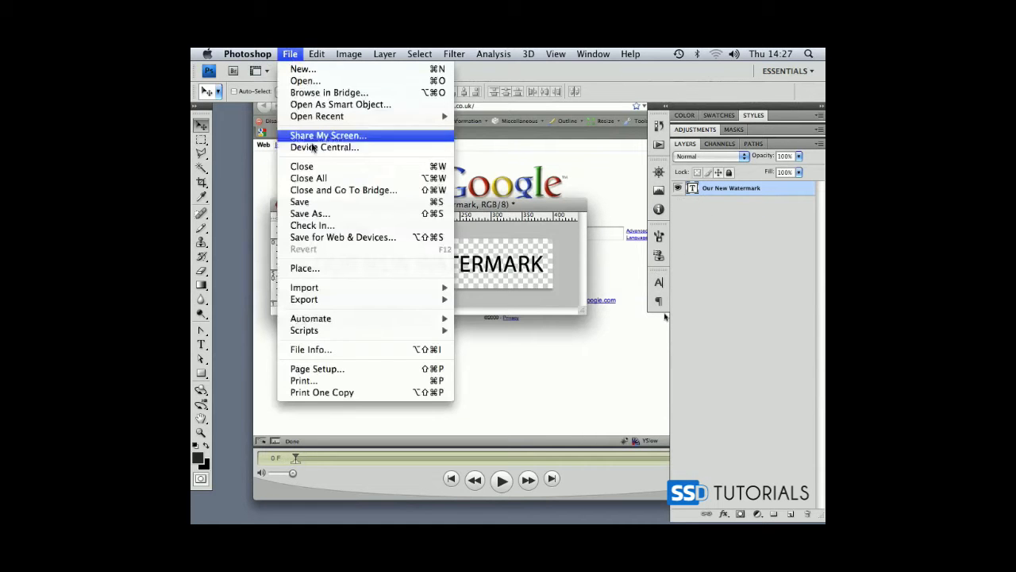
# - Export the watermark for the web as a transparent PNG-24 named logo.png in the assets folder
pyautogui.click(338, 237)
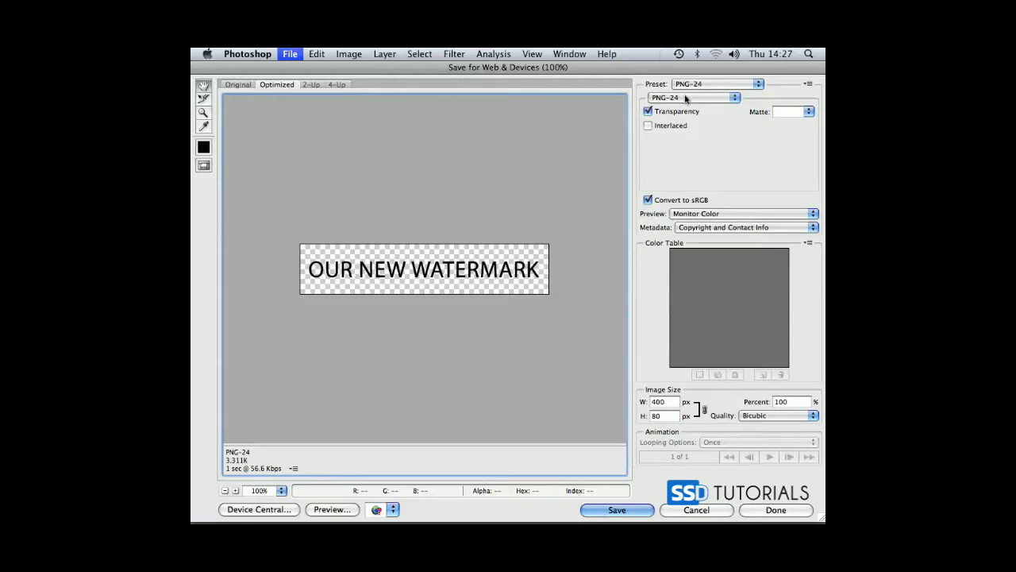
pyautogui.click(618, 511)
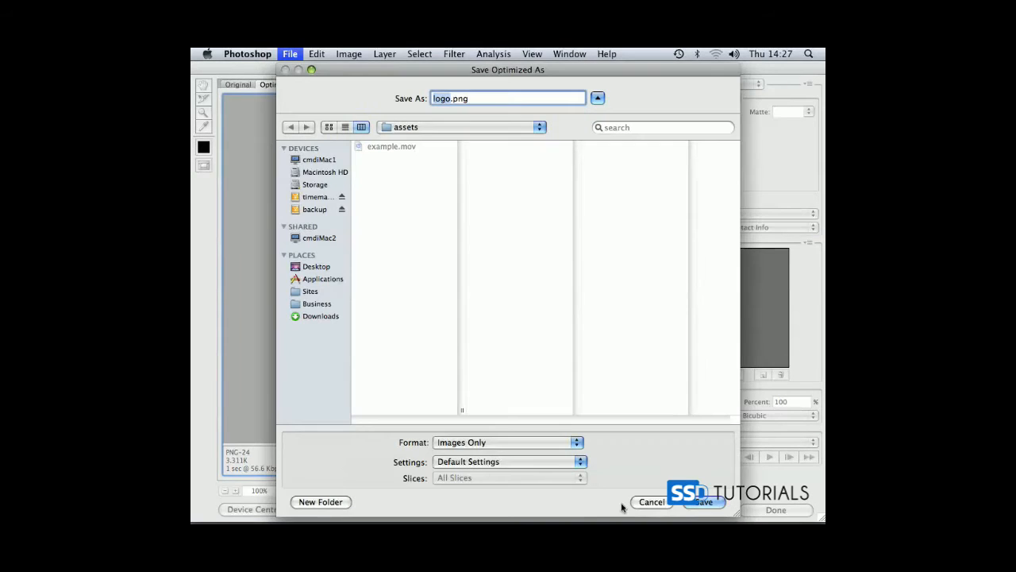
pyautogui.press('Return')
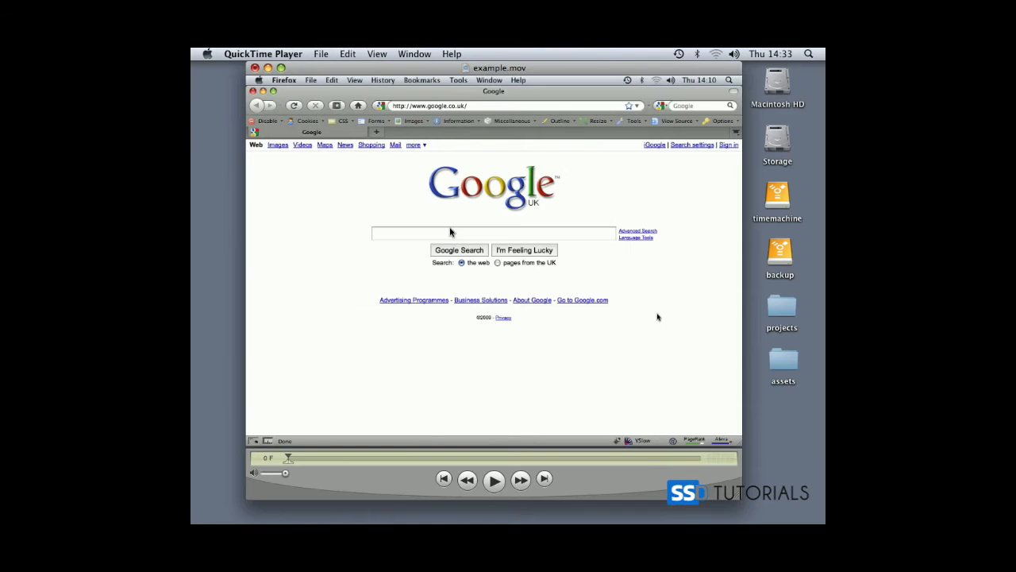
# - Open logo.png from the assets folder on the desktop in QuickTime Player
pyautogui.doubleClick(782, 359)
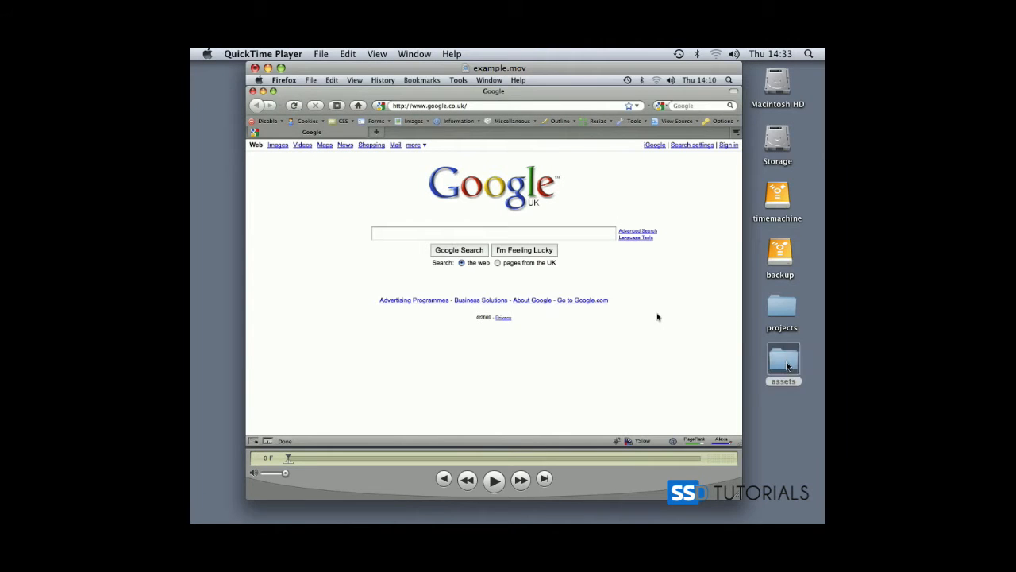
pyautogui.click(619, 116)
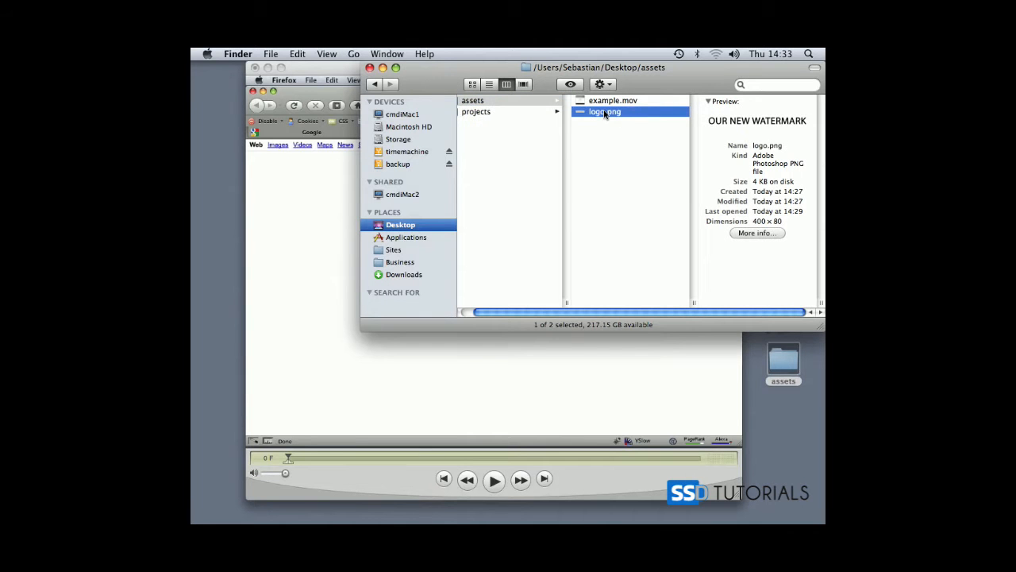
pyautogui.rightClick(589, 117)
pyautogui.moveTo(605, 131)
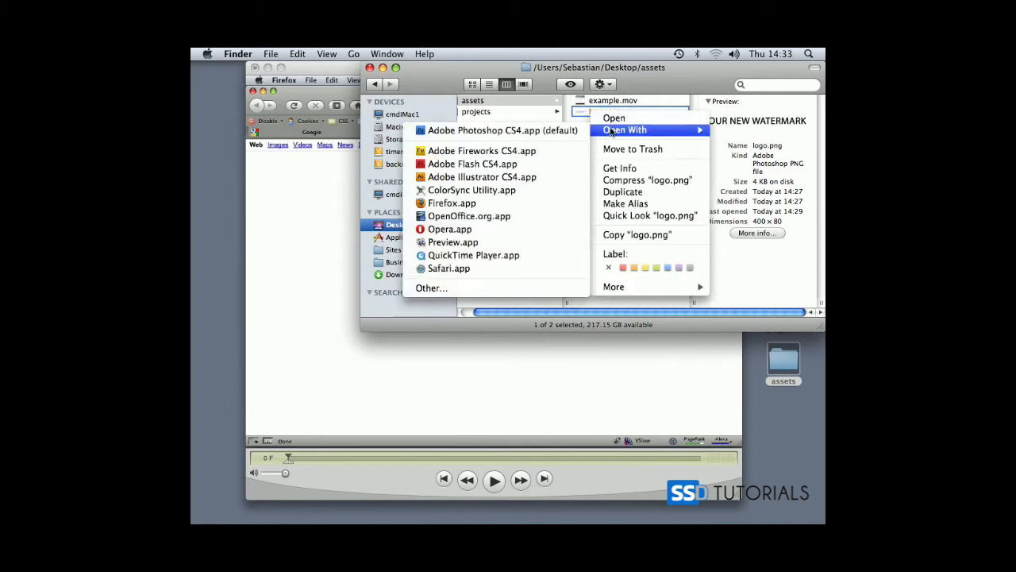
pyautogui.click(449, 255)
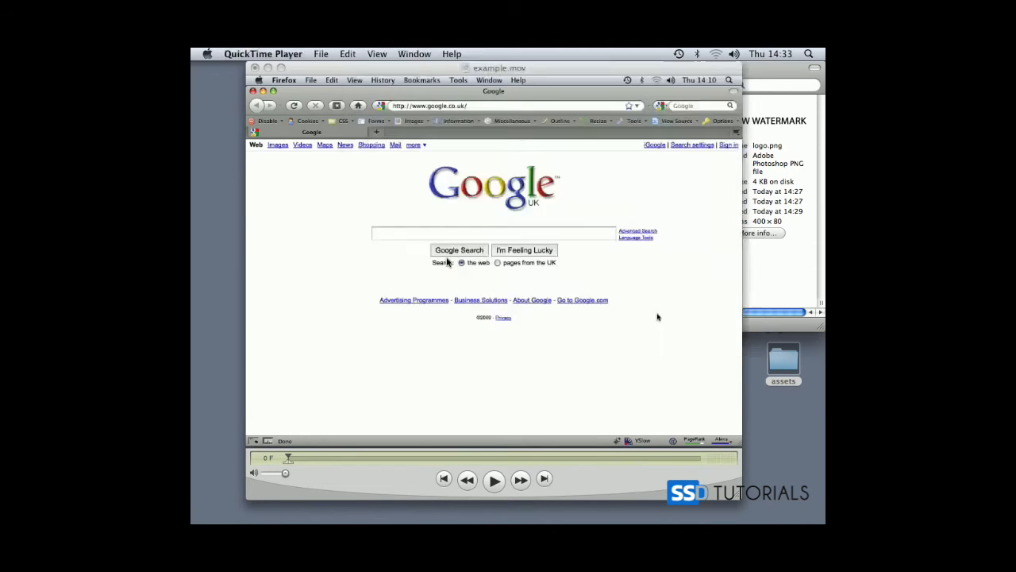
# - Add the logo image to example.mov with Add to Selection & Scale and return the playhead to the start
pyautogui.moveTo(397, 132); pyautogui.dragTo(373, 73)
pyautogui.moveTo(486, 67); pyautogui.dragTo(532, 62)
pyautogui.click(284, 73)
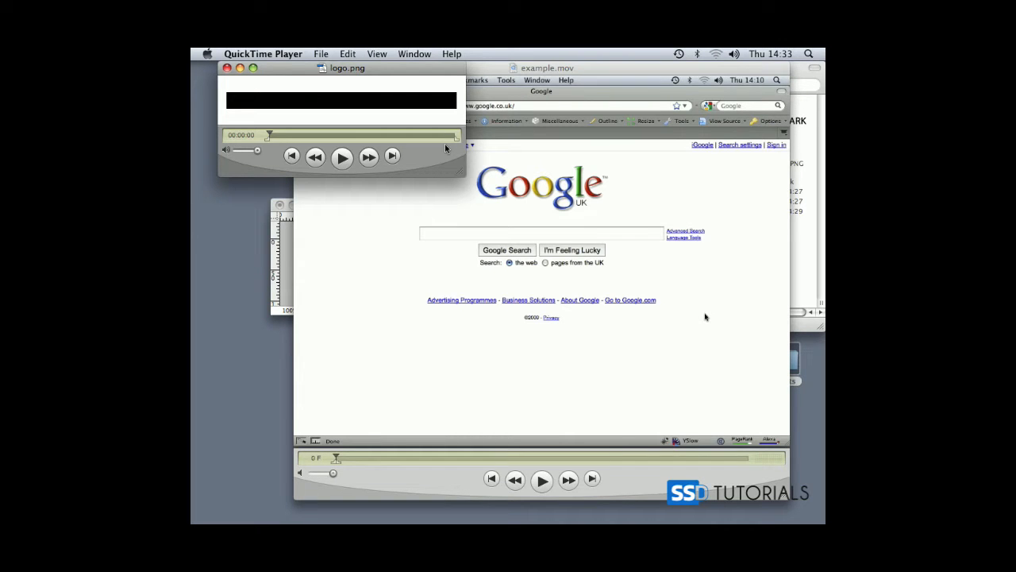
pyautogui.click(489, 71)
pyautogui.moveTo(488, 72); pyautogui.dragTo(478, 71)
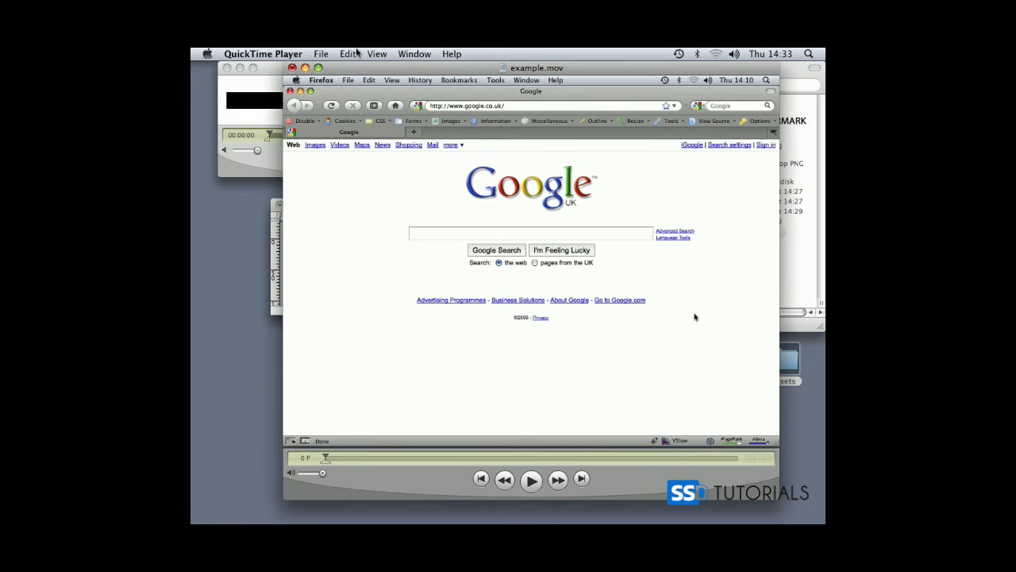
pyautogui.click(348, 54)
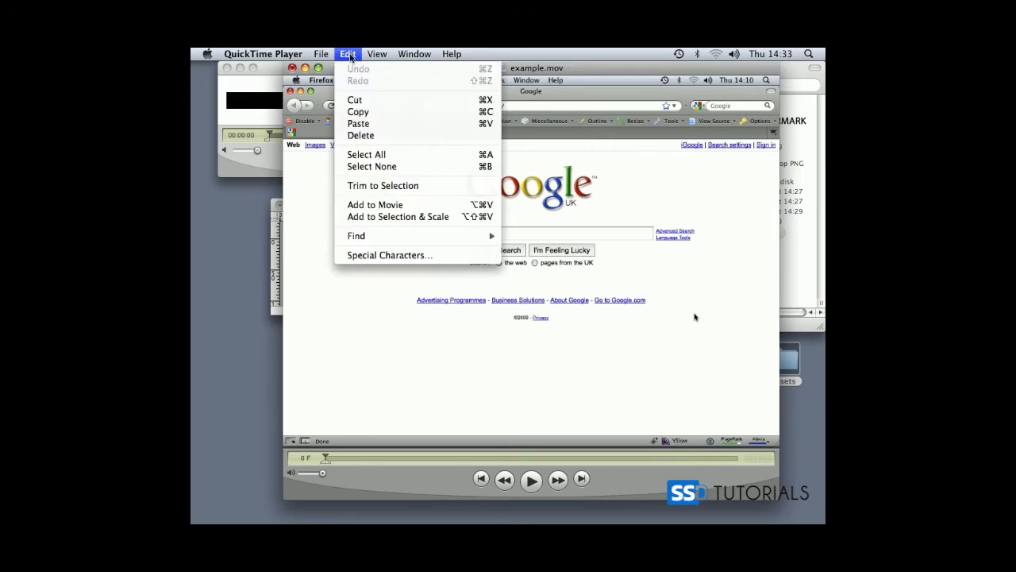
pyautogui.click(384, 217)
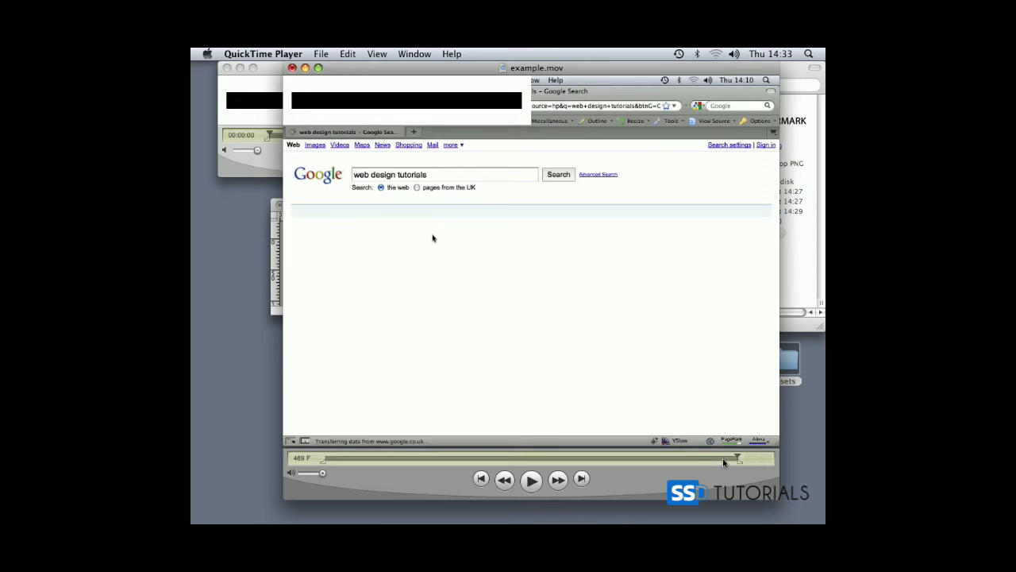
pyautogui.moveTo(738, 458); pyautogui.dragTo(273, 429)
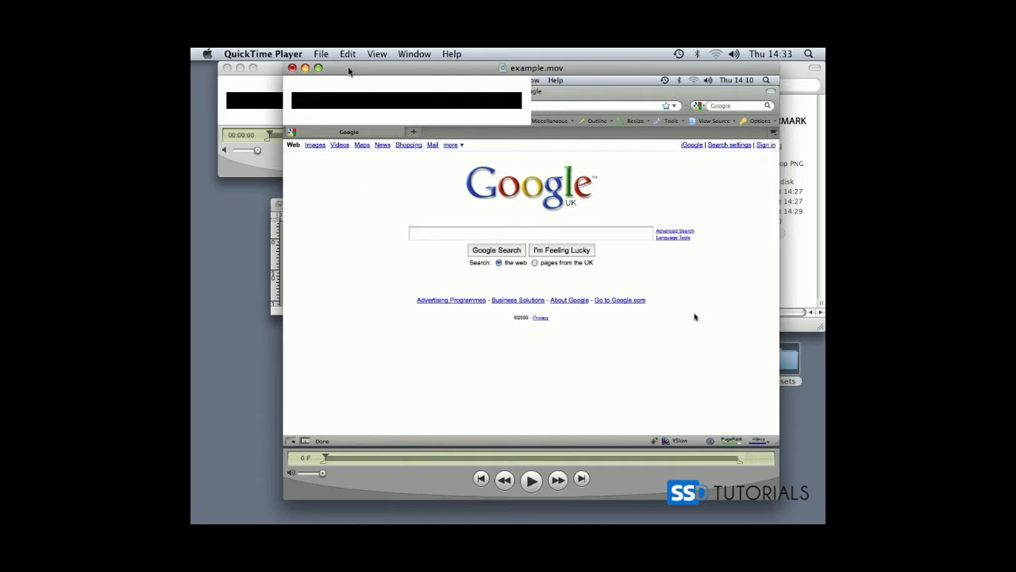
# - Show the movie properties of example.mov and arrange the windows so the track list and the movie are both in view
pyautogui.click(415, 56)
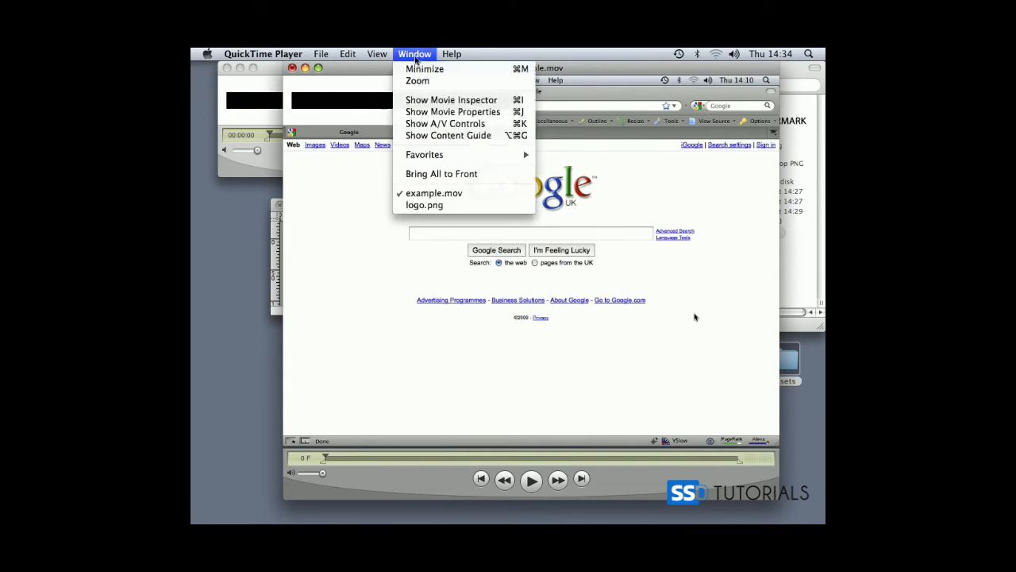
pyautogui.click(429, 112)
pyautogui.moveTo(517, 72); pyautogui.dragTo(645, 54)
pyautogui.moveTo(359, 71); pyautogui.dragTo(291, 72)
pyautogui.click(720, 75)
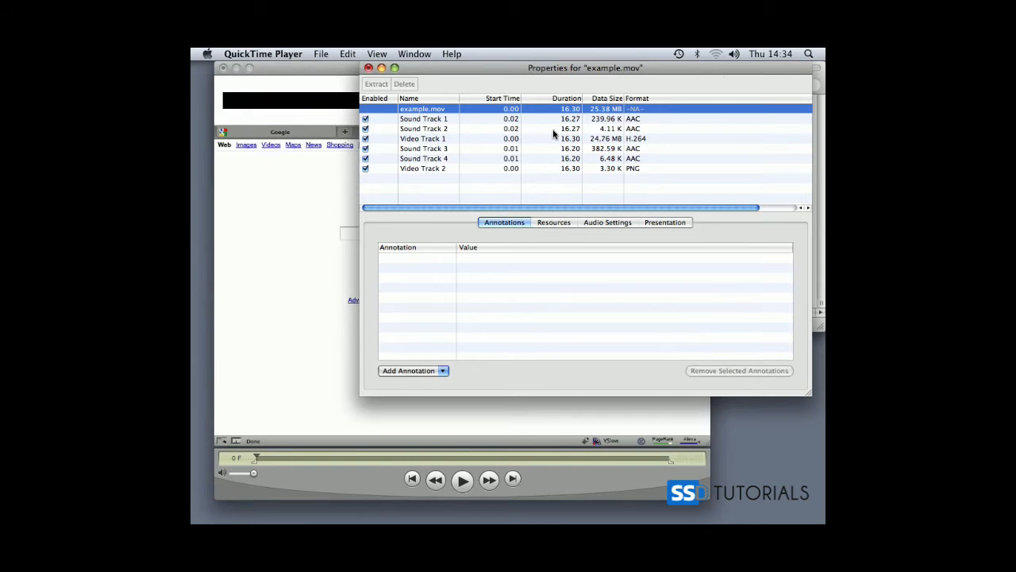
# - Disable and re-enable Video Track 1 and Video Track 2 to check which one holds the watermark
pyautogui.click(435, 121)
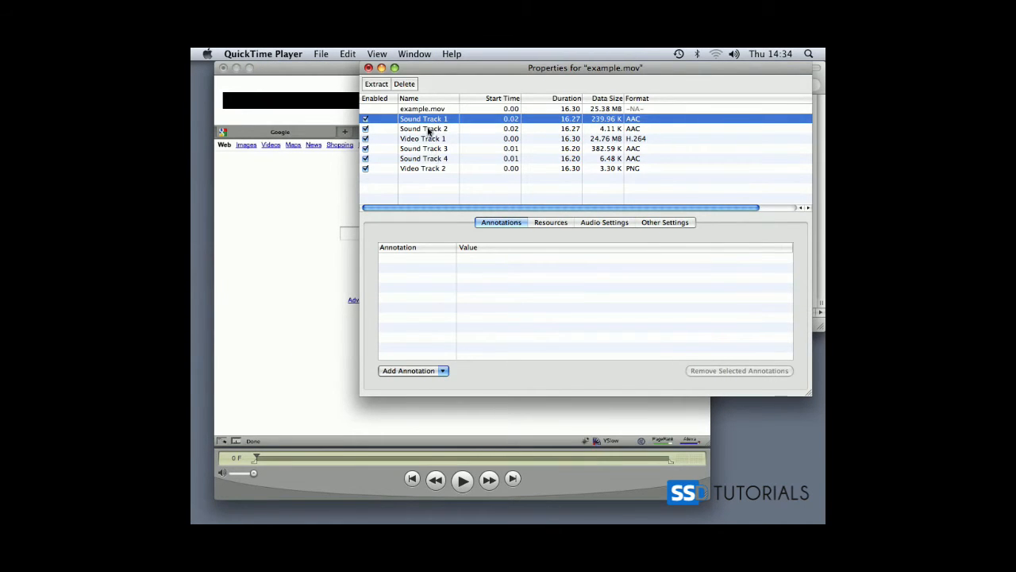
pyautogui.click(430, 130)
pyautogui.click(365, 129)
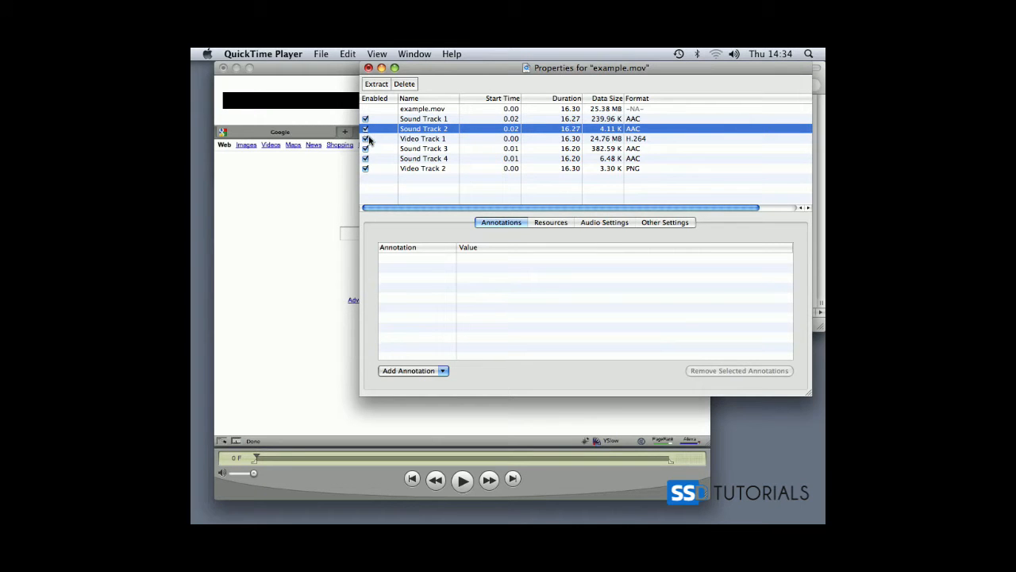
pyautogui.click(365, 139)
pyautogui.click(288, 77)
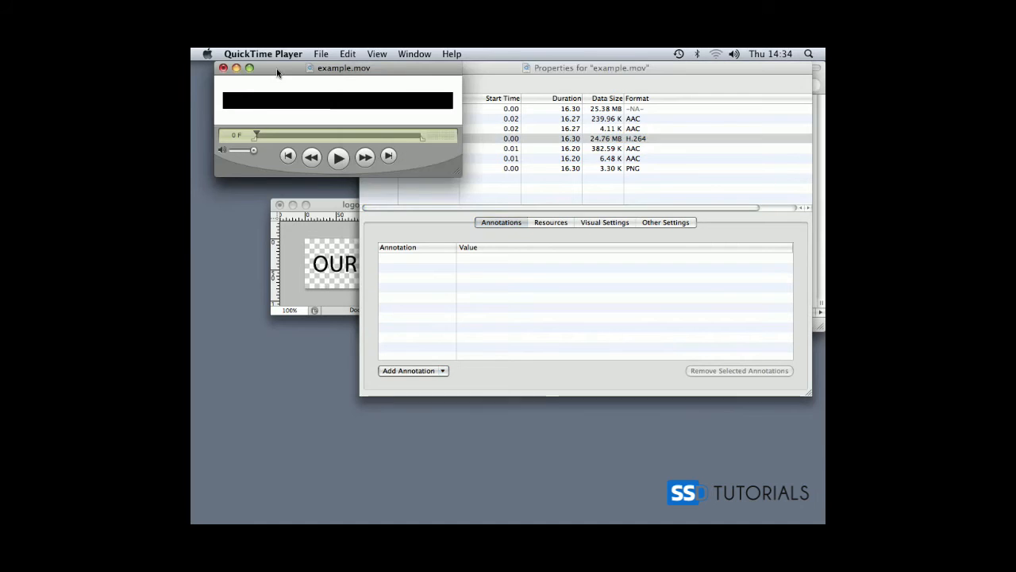
pyautogui.click(479, 62)
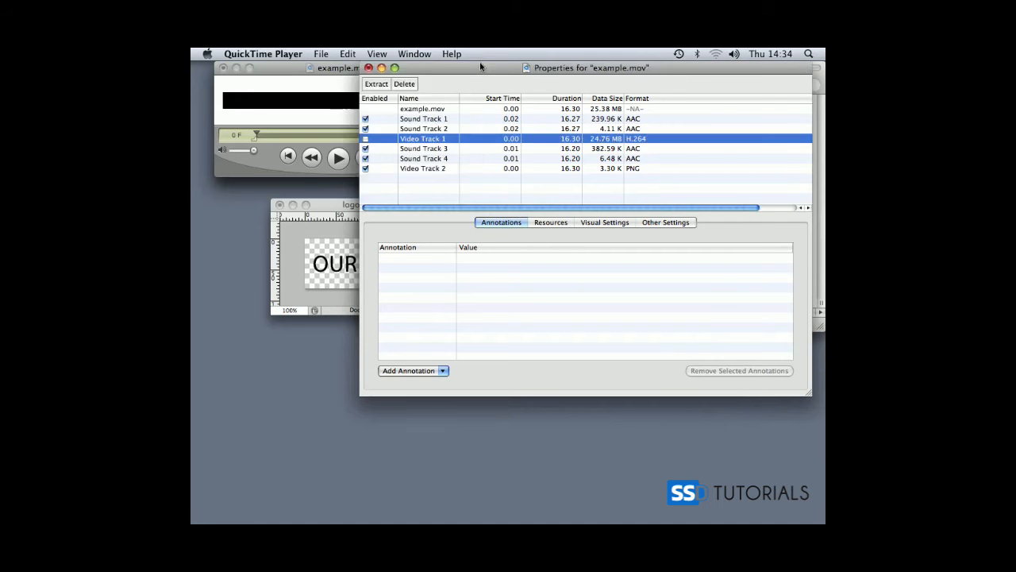
pyautogui.click(408, 168)
pyautogui.click(366, 170)
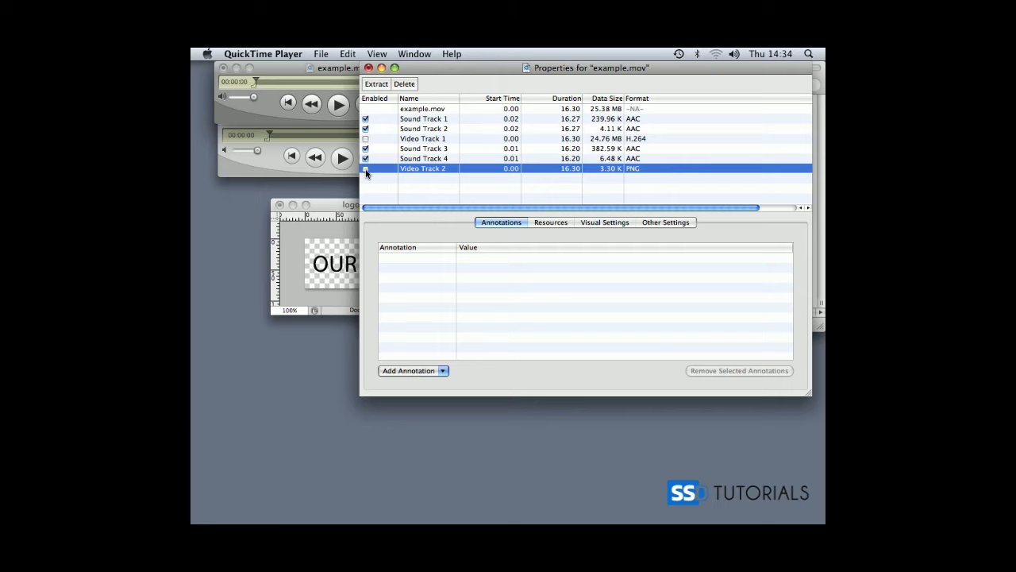
pyautogui.click(365, 169)
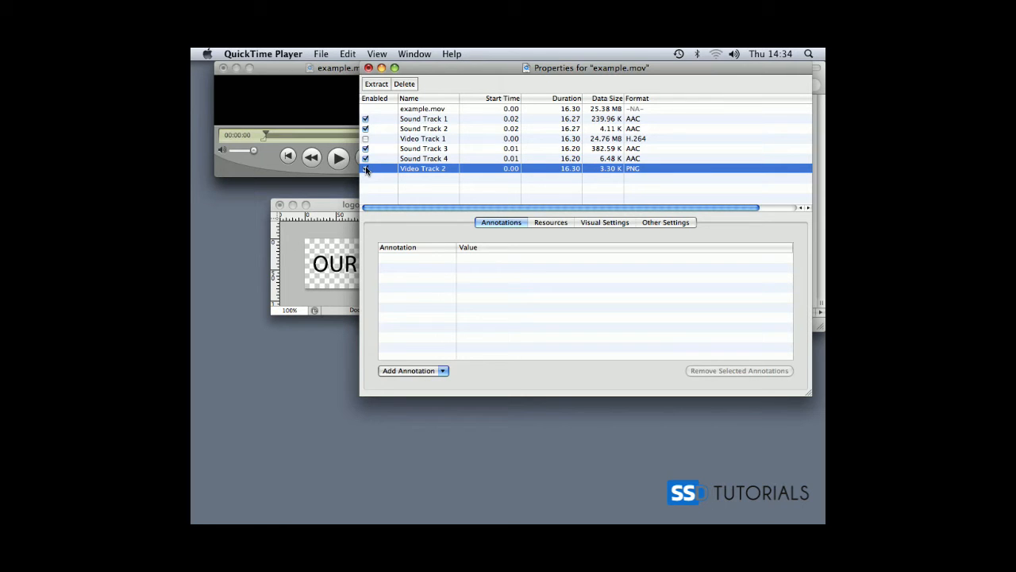
pyautogui.click(365, 139)
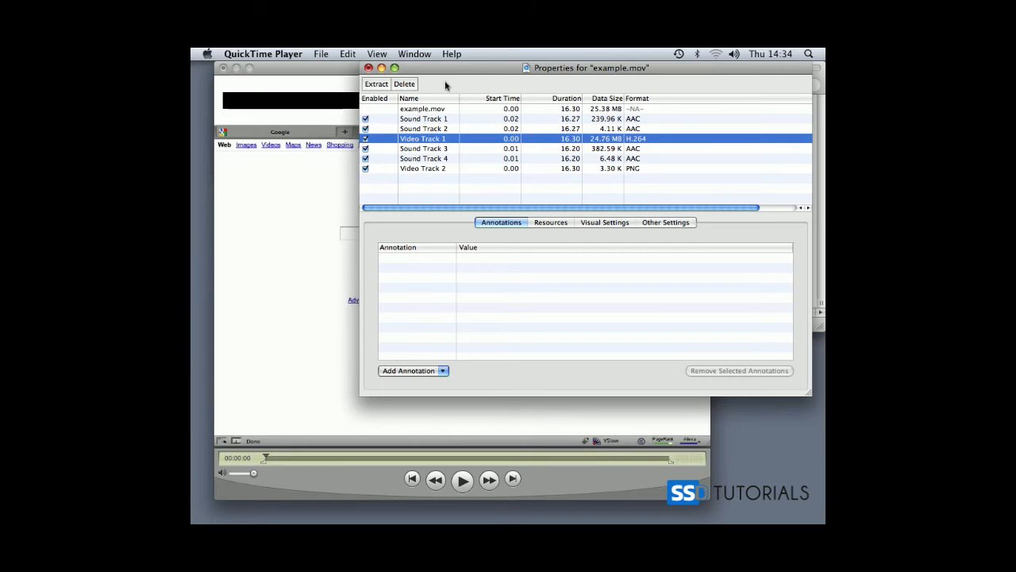
# - Toggle the watermark's Video Track 2 off and on, and set its transparency to Straight Alpha Blend
pyautogui.click(421, 168)
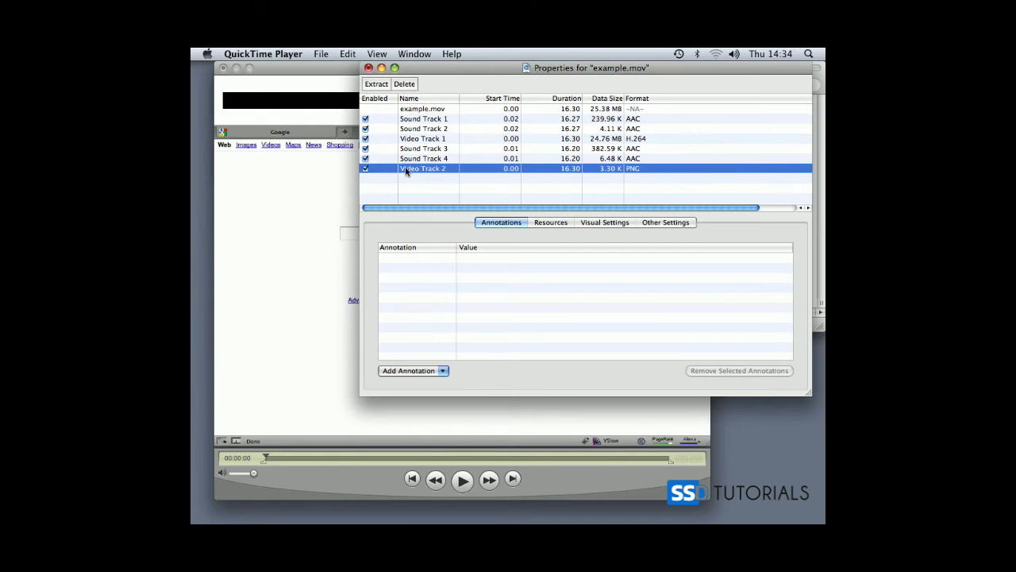
pyautogui.click(365, 169)
pyautogui.click(364, 169)
pyautogui.click(364, 169)
pyautogui.click(365, 169)
pyautogui.click(607, 225)
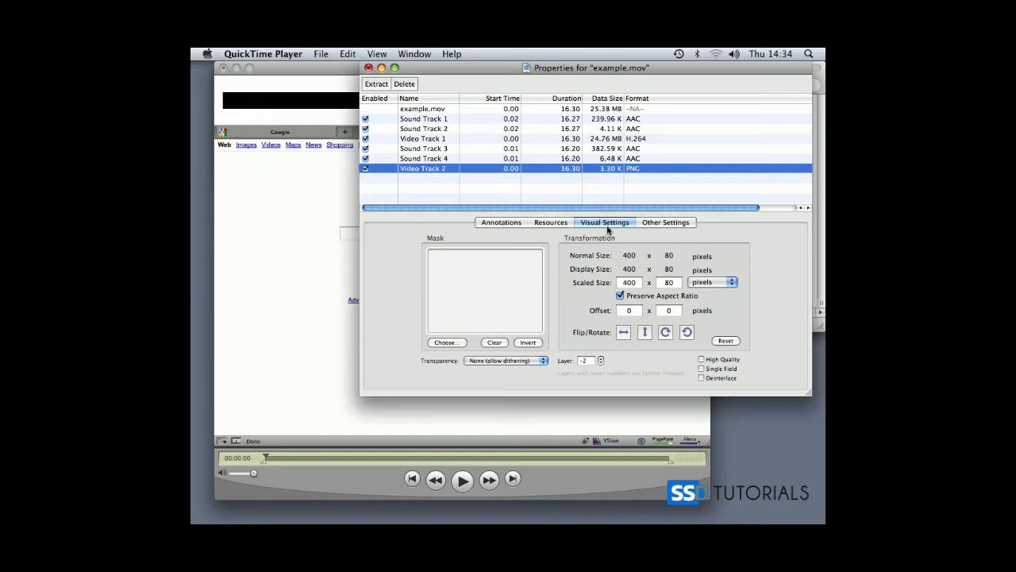
pyautogui.click(544, 362)
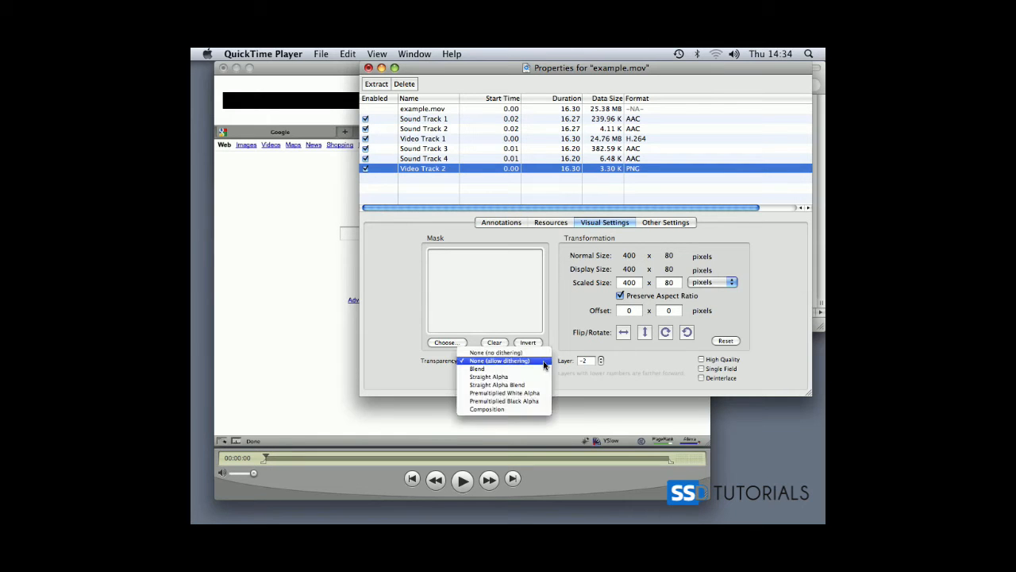
pyautogui.click(533, 387)
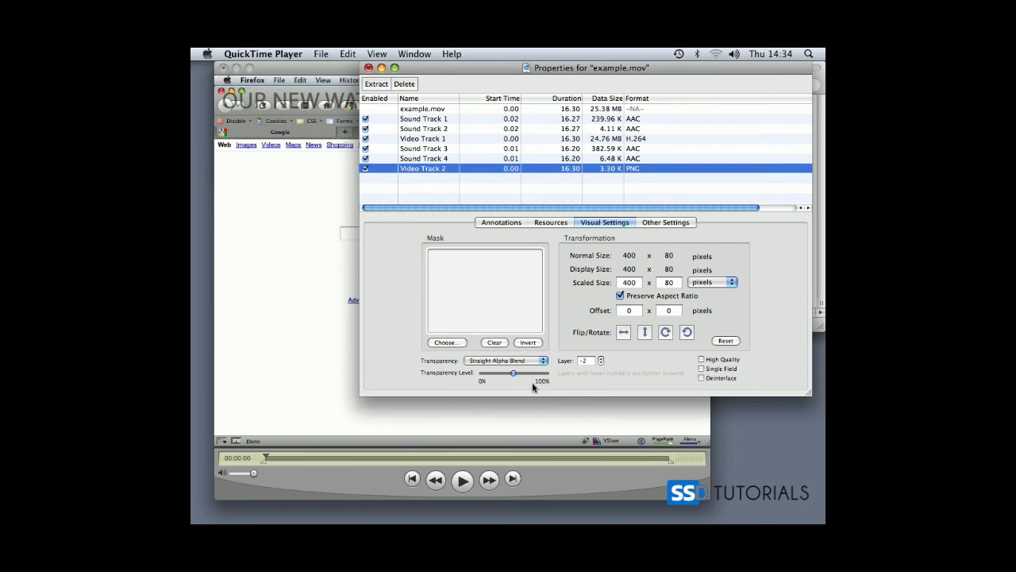
# - Raise the watermark's transparency level to about 70% and enable High Quality for the track
pyautogui.moveTo(458, 66); pyautogui.dragTo(421, 130)
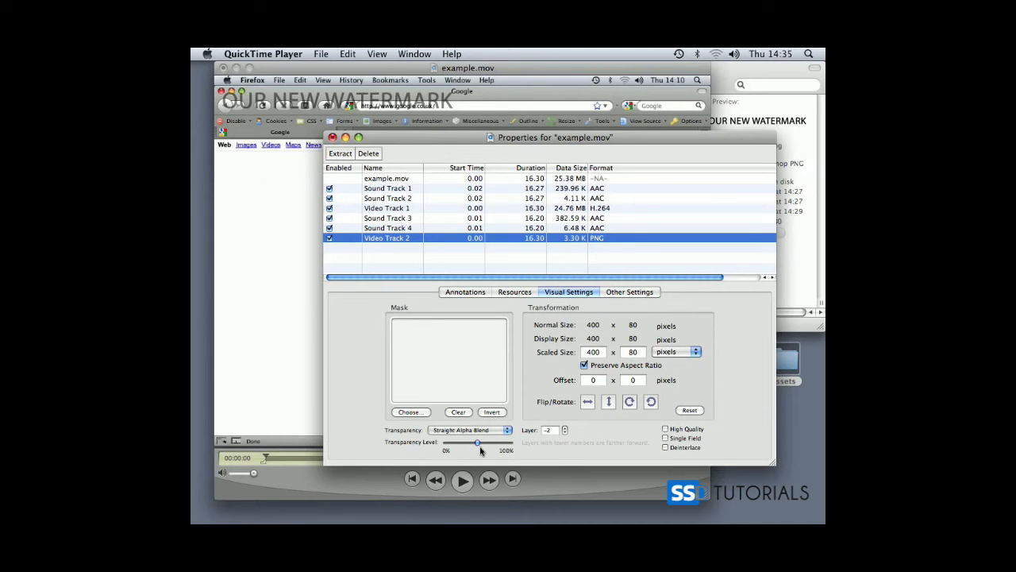
pyautogui.moveTo(477, 445); pyautogui.dragTo(497, 445)
pyautogui.moveTo(429, 139); pyautogui.dragTo(434, 148)
pyautogui.click(689, 438)
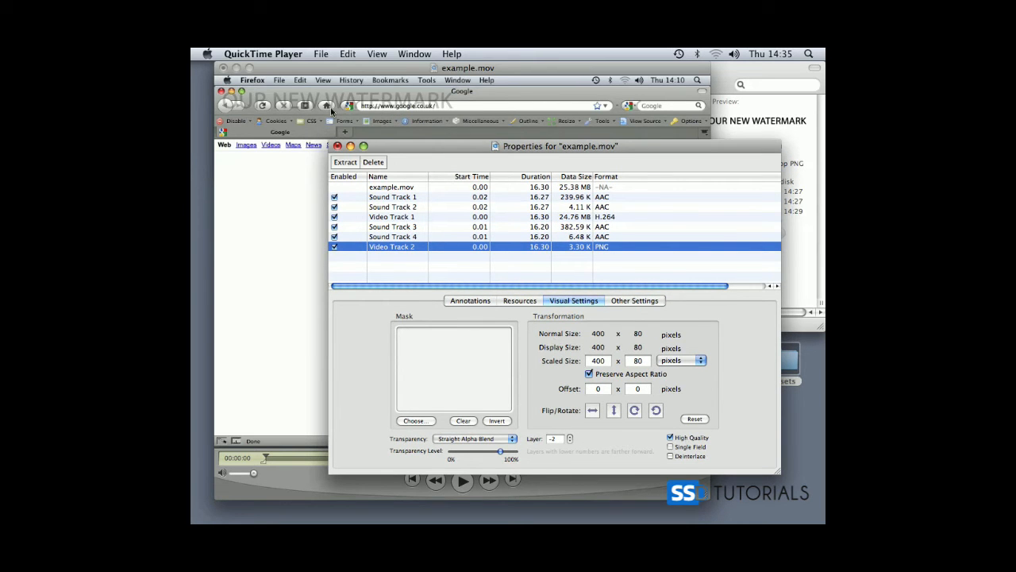
pyautogui.moveTo(500, 455); pyautogui.dragTo(497, 455)
# - Toggle Video Track 1 off and on, and check its layer number in the visual settings
pyautogui.click(394, 218)
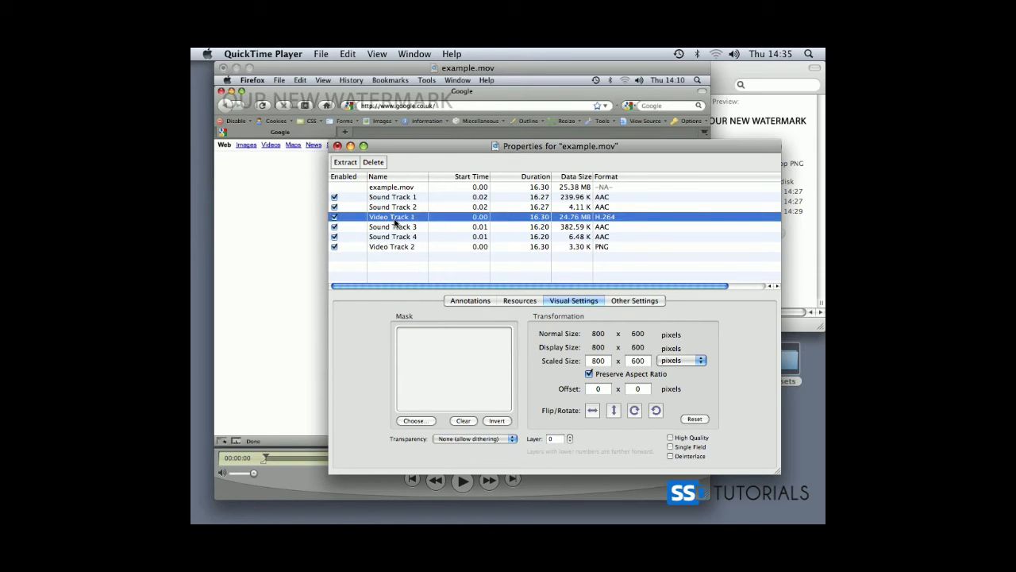
pyautogui.click(334, 218)
pyautogui.click(335, 218)
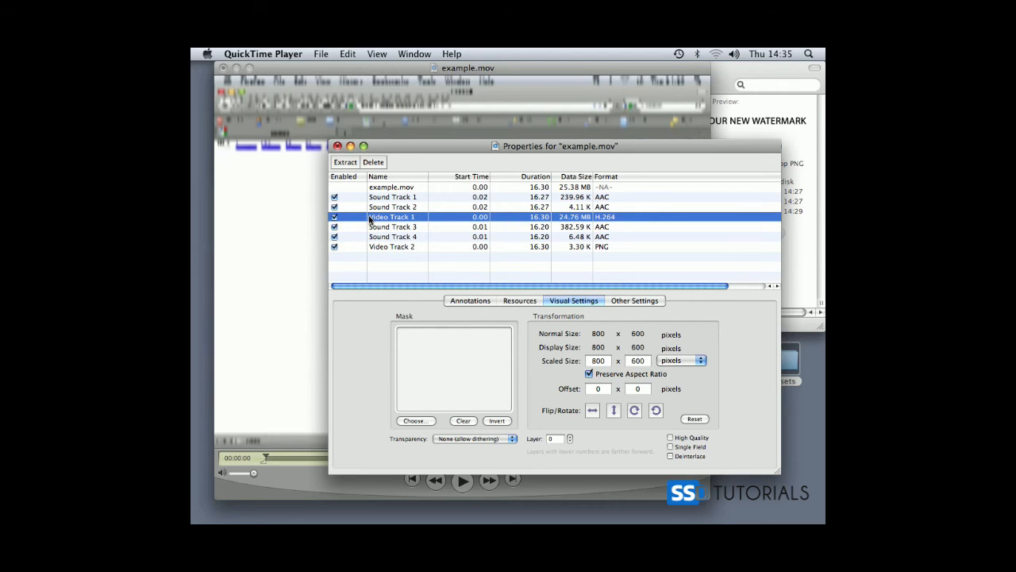
pyautogui.moveTo(435, 153); pyautogui.dragTo(431, 140)
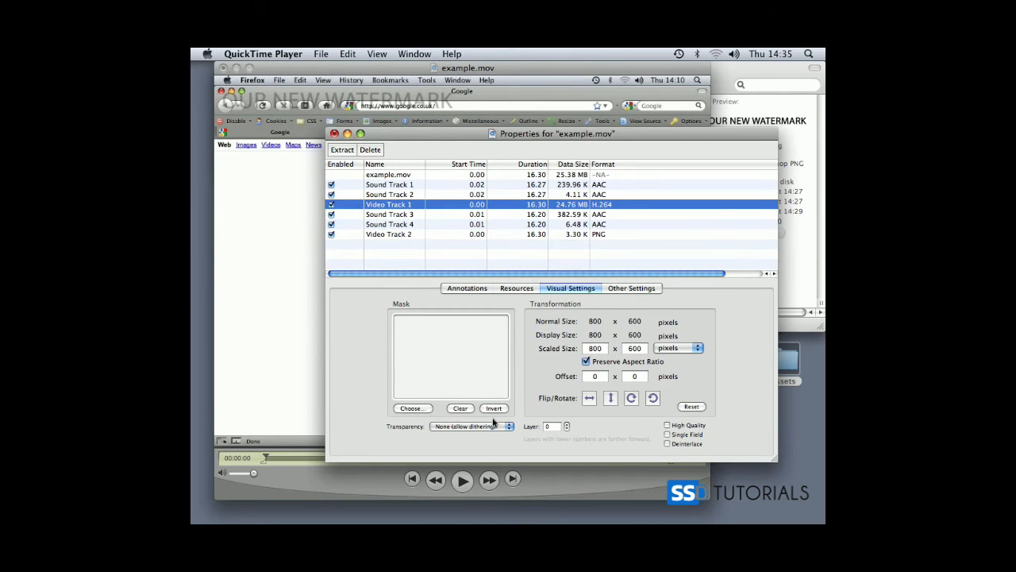
pyautogui.click(554, 426)
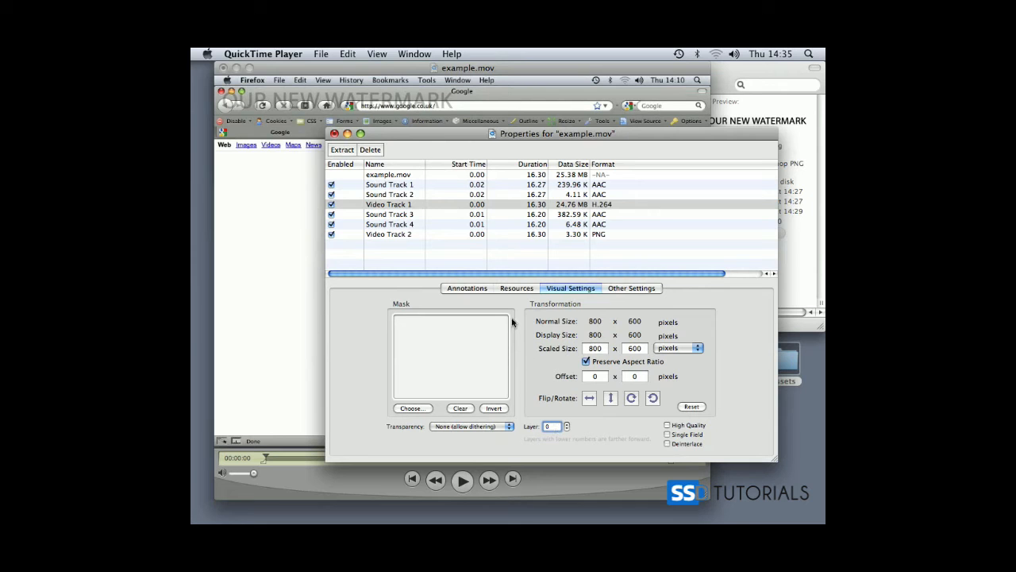
# - Set the layer of the watermark's Video Track 2 to -1
pyautogui.click(386, 237)
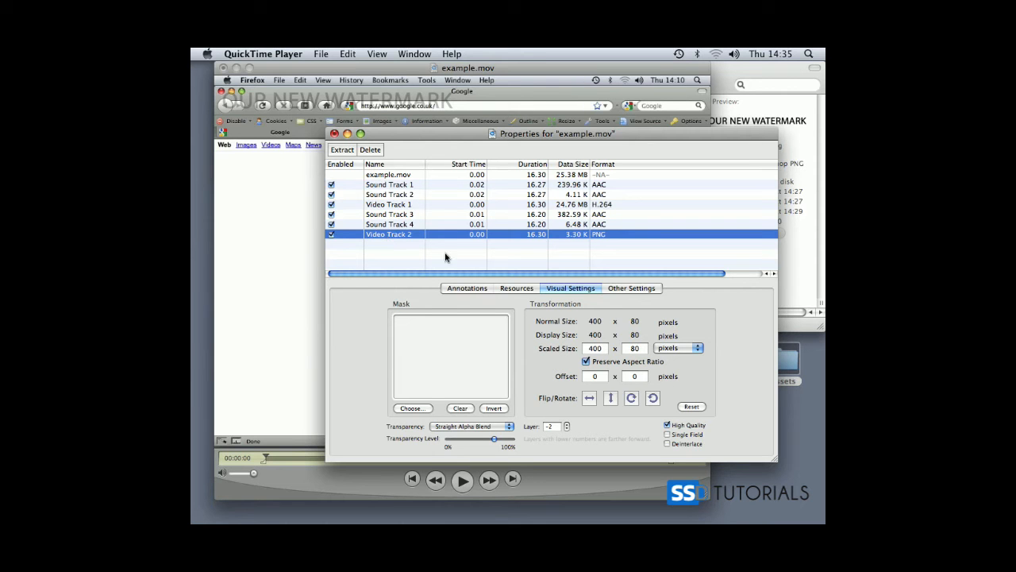
pyautogui.doubleClick(554, 427)
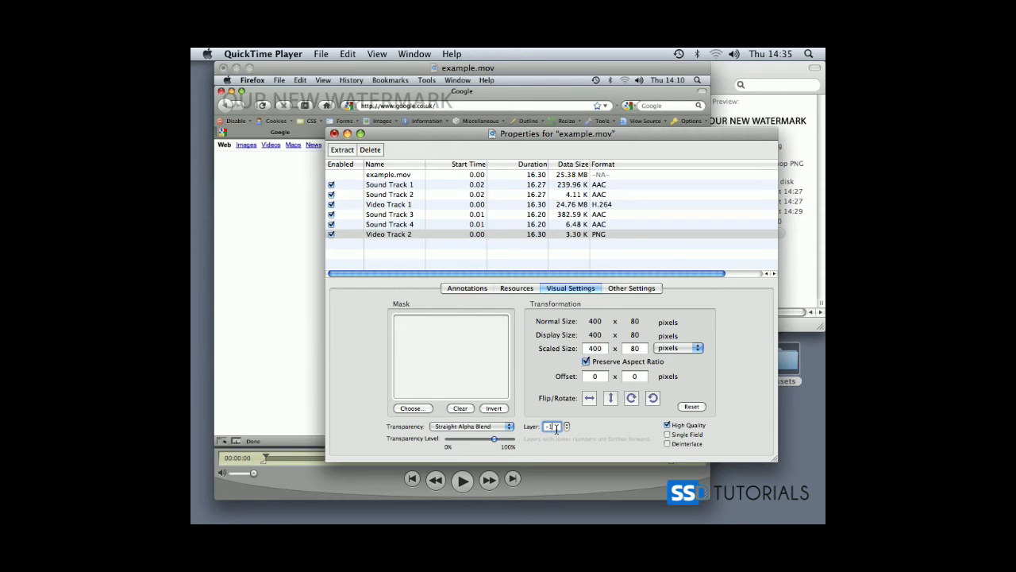
pyautogui.press('Tab')
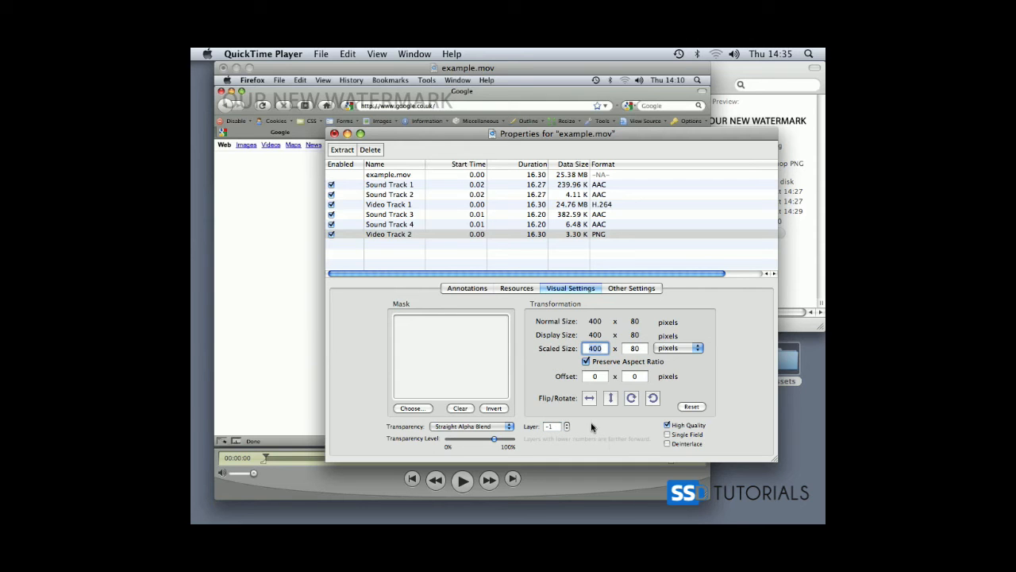
# - Scale the watermark to 300 x 60 pixels with its aspect ratio preserved, and uncover the movie behind the properties window
pyautogui.click(600, 376)
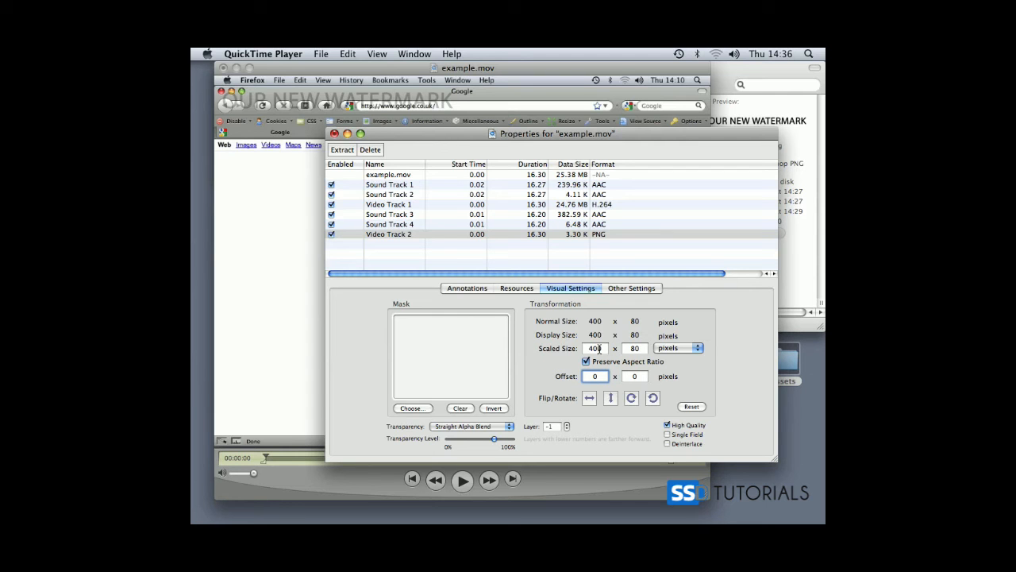
pyautogui.doubleClick(601, 348)
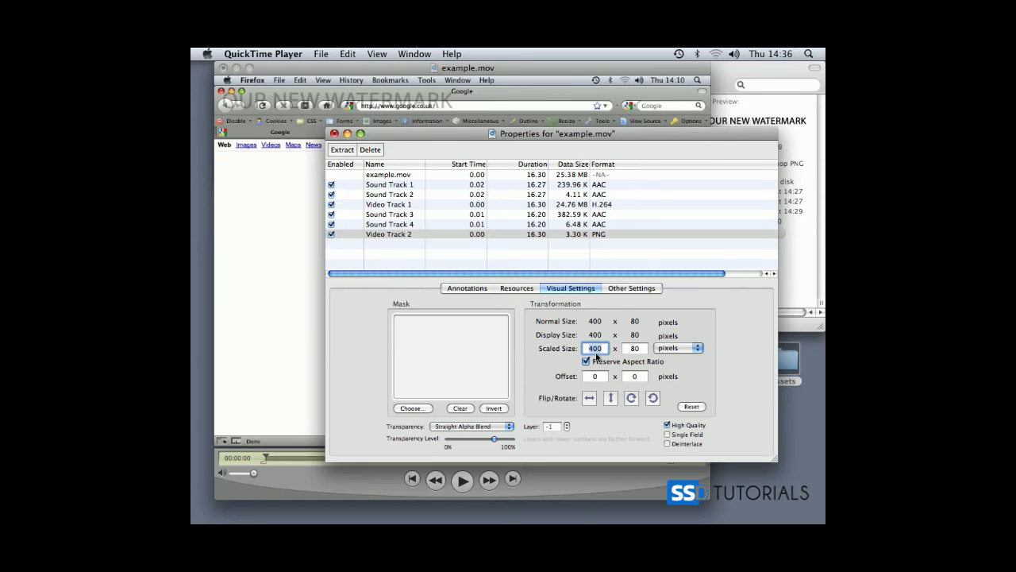
pyautogui.write('300')
pyautogui.press('Tab')
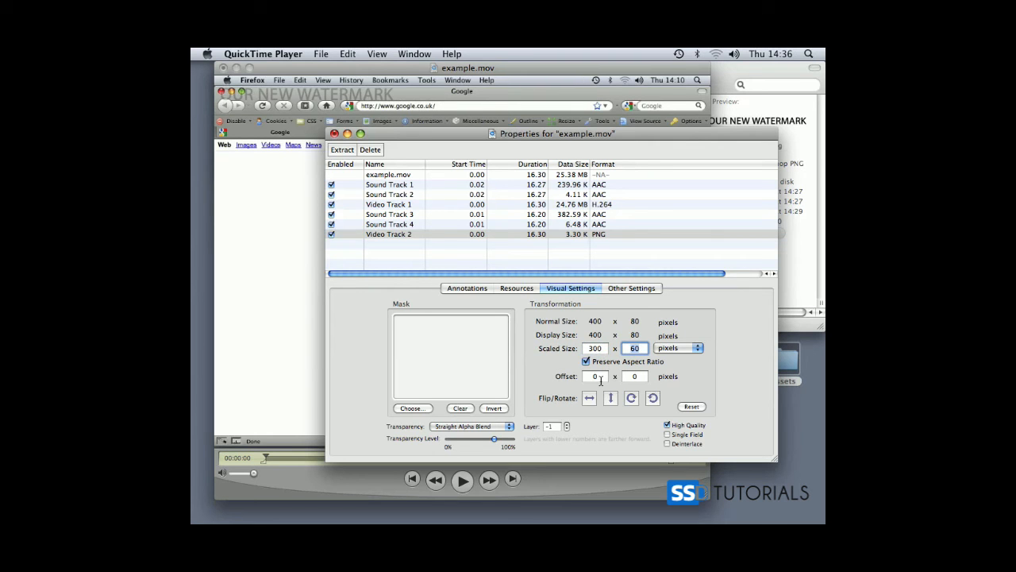
pyautogui.moveTo(576, 136); pyautogui.dragTo(414, 238)
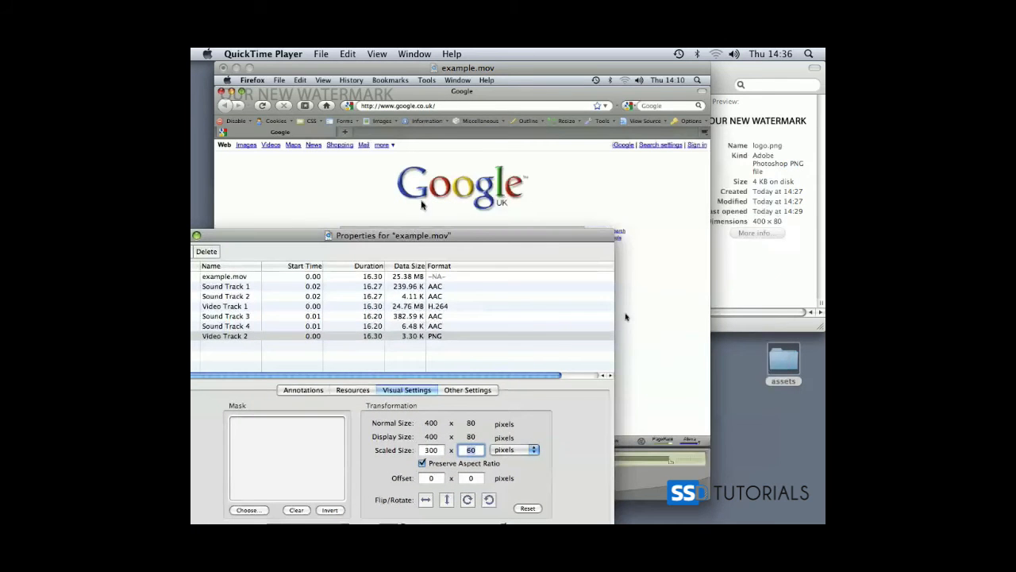
# - Rearrange the movie and properties windows so the movie's right-hand side and the track's full visual settings are both in view
pyautogui.moveTo(496, 66); pyautogui.dragTo(560, 60)
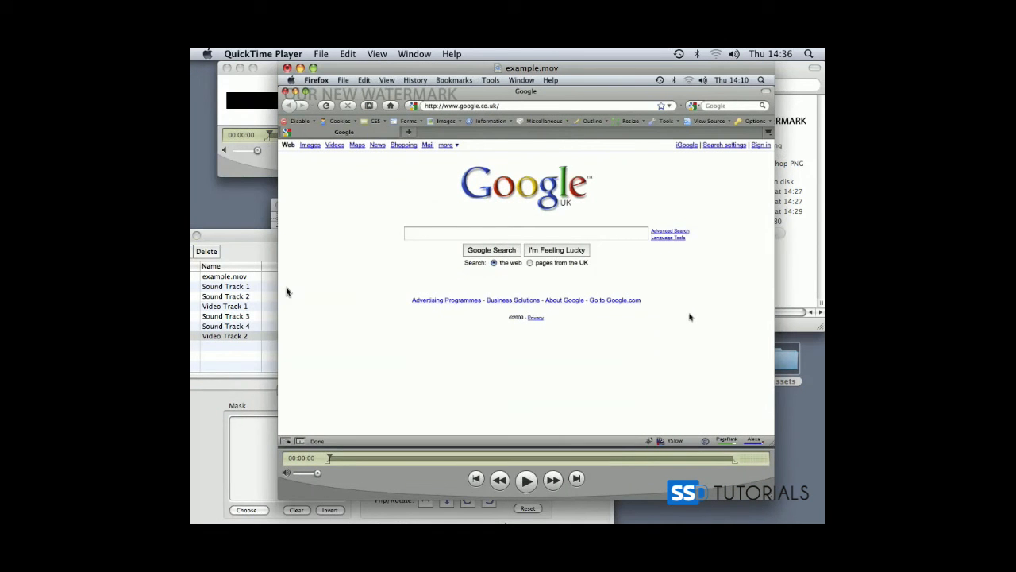
pyautogui.moveTo(254, 232); pyautogui.dragTo(267, 118)
pyautogui.moveTo(438, 67); pyautogui.dragTo(491, 61)
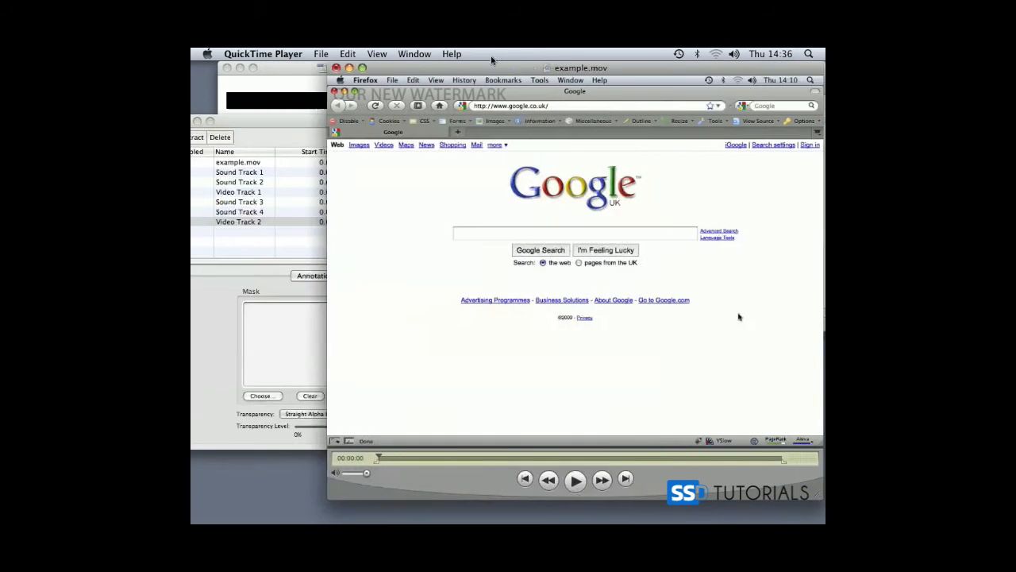
pyautogui.moveTo(282, 123); pyautogui.dragTo(270, 143)
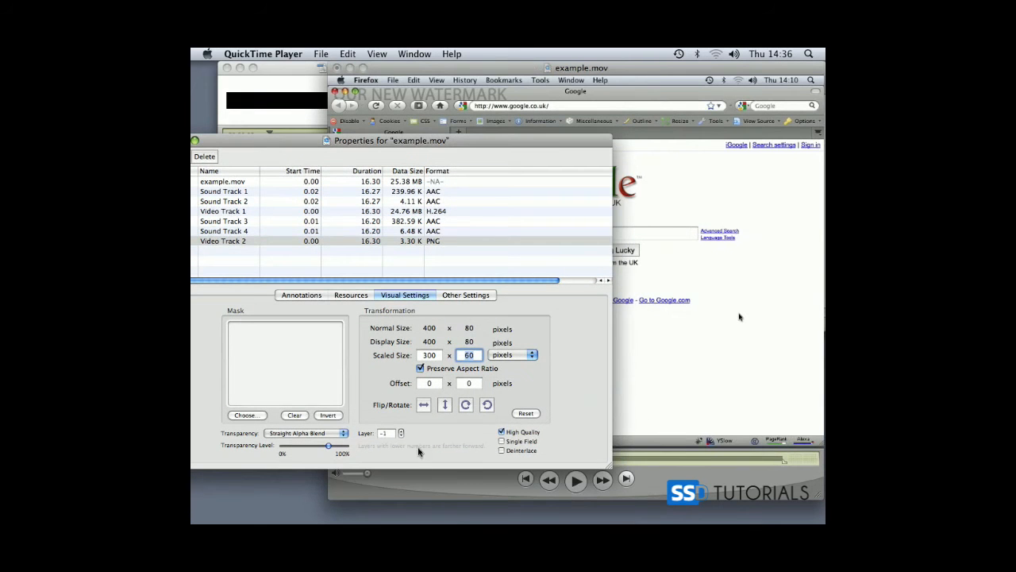
# - Try a horizontal offset of 480 pixels for the watermark and refine it to 485 pixels
pyautogui.click(429, 385)
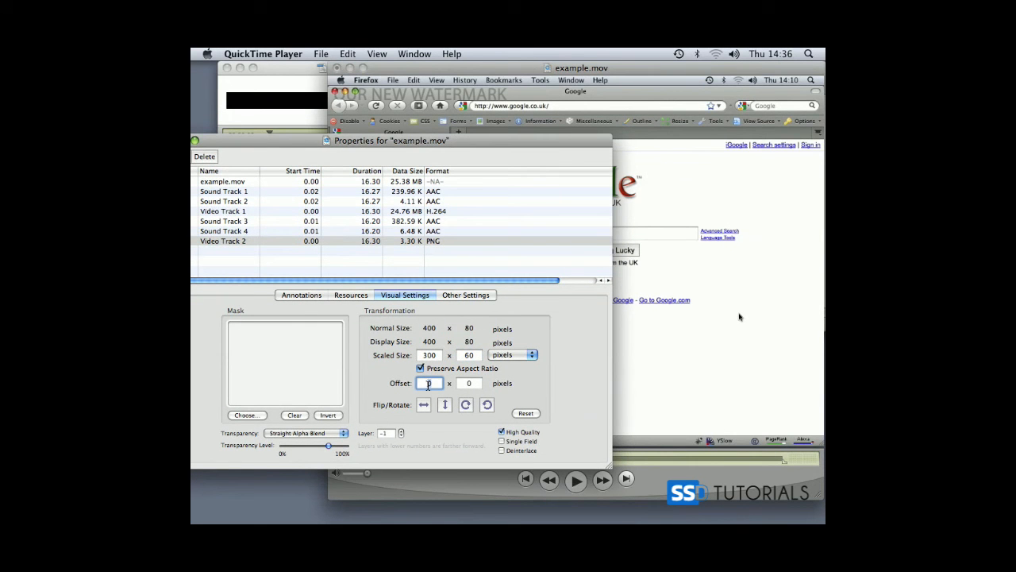
pyautogui.write('480')
pyautogui.press('Tab')
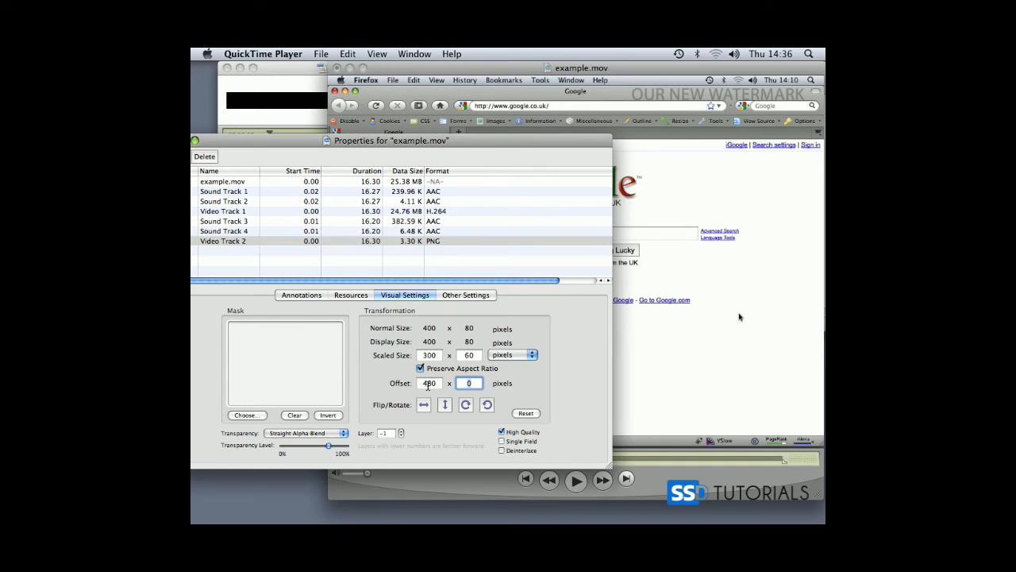
pyautogui.click(428, 383)
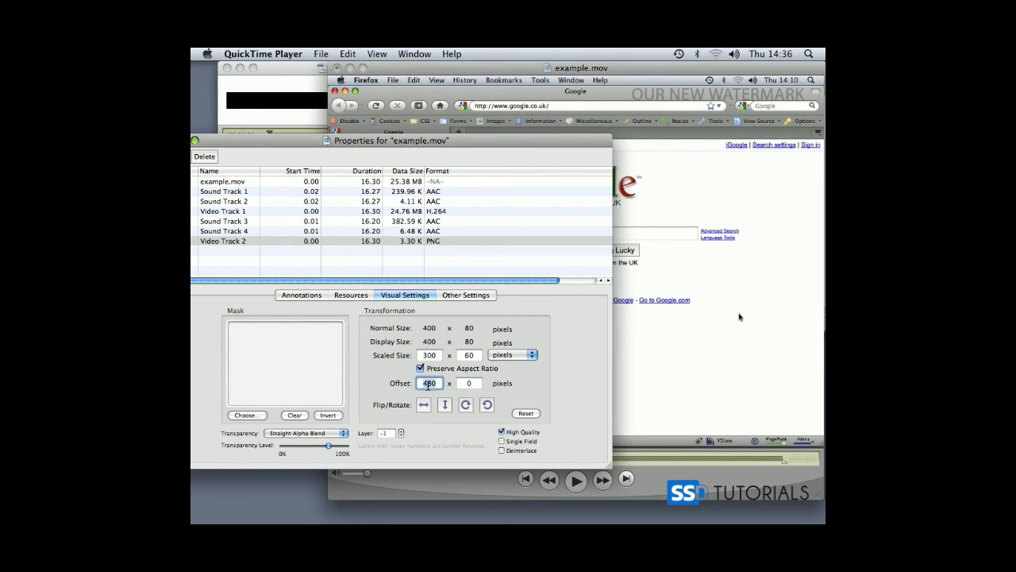
pyautogui.write('485')
pyautogui.press('Tab')
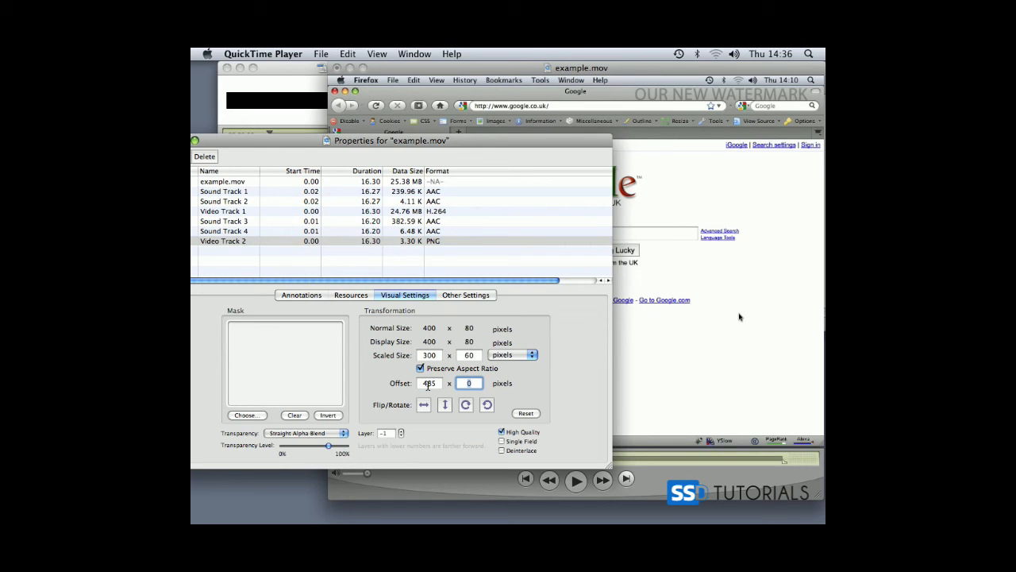
# - Move the watermark down by trying vertical offsets of 450, 480 and 490 pixels, and settle on 520 pixels
pyautogui.write('450')
pyautogui.press('Tab')
pyautogui.hotkey('shift', 'Tab')
pyautogui.write('480')
pyautogui.press('Tab')
pyautogui.hotkey('shift', 'Tab')
pyautogui.write('490')
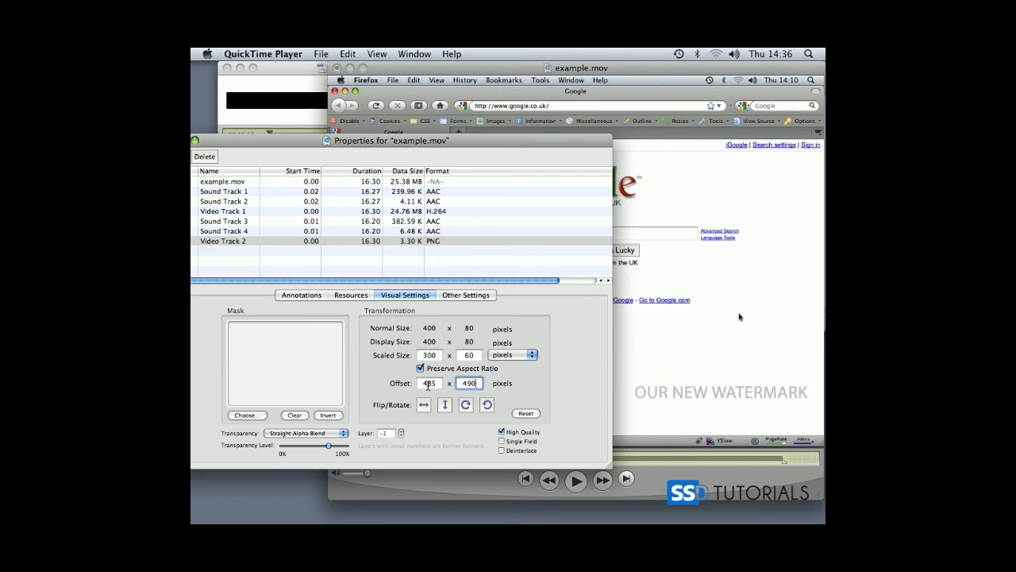
pyautogui.press('Tab')
pyautogui.hotkey('shift', 'Tab')
pyautogui.write('520')
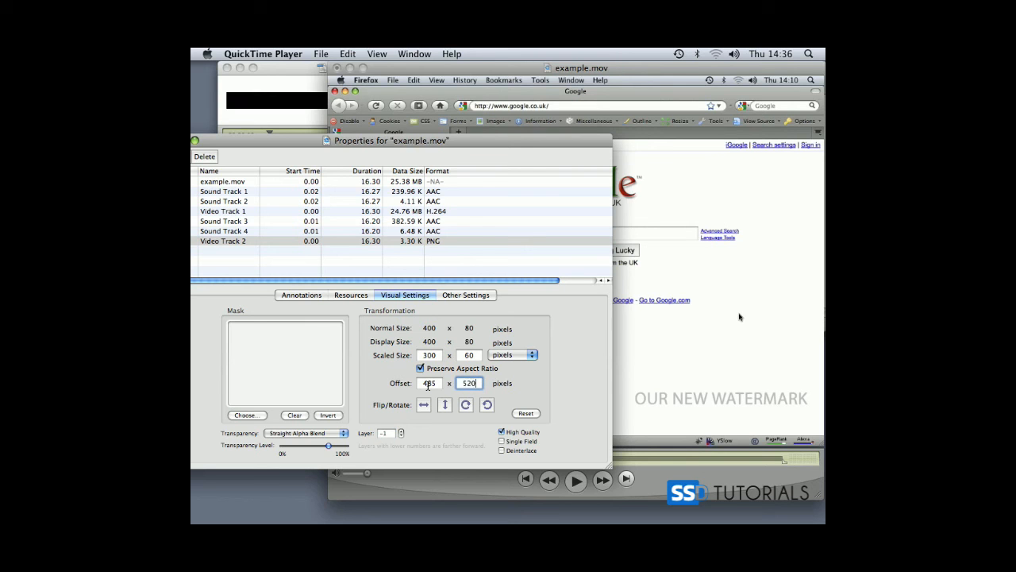
pyautogui.press('Tab')
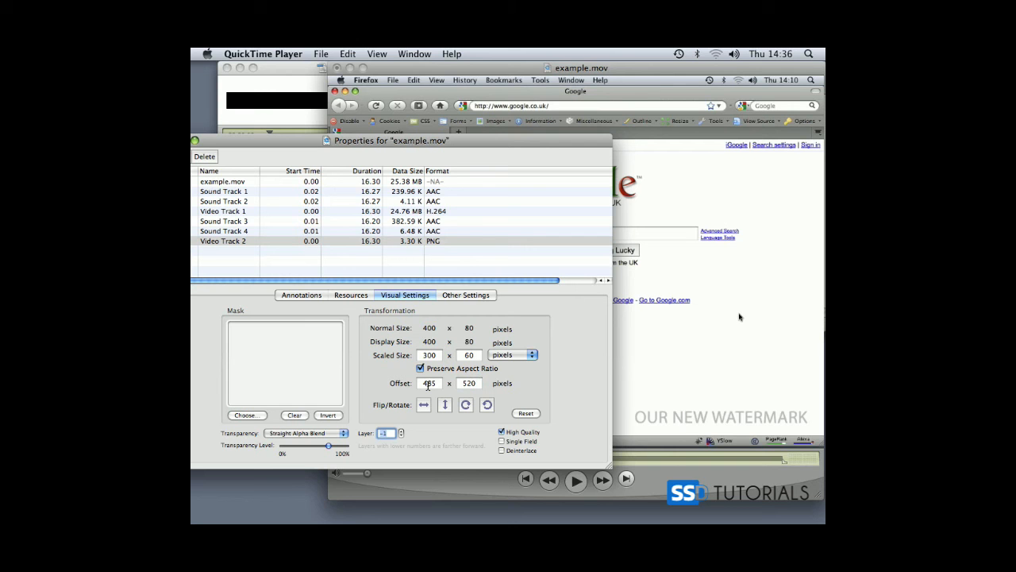
# - Bring the whole properties window into view, close it, and reposition the example.mov window nearer the centre of the screen
pyautogui.moveTo(386, 140); pyautogui.dragTo(431, 56)
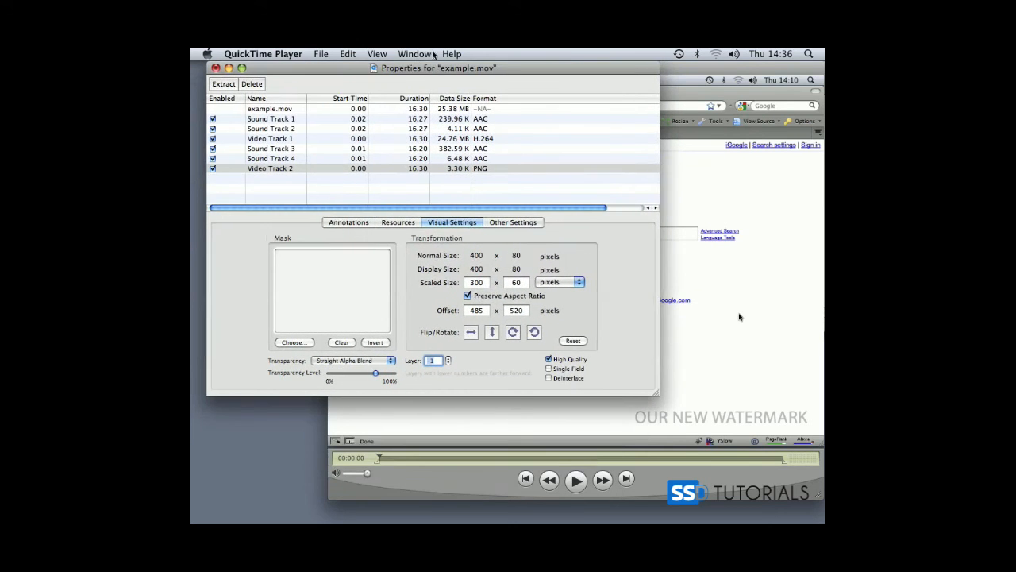
pyautogui.click(467, 482)
pyautogui.click(241, 372)
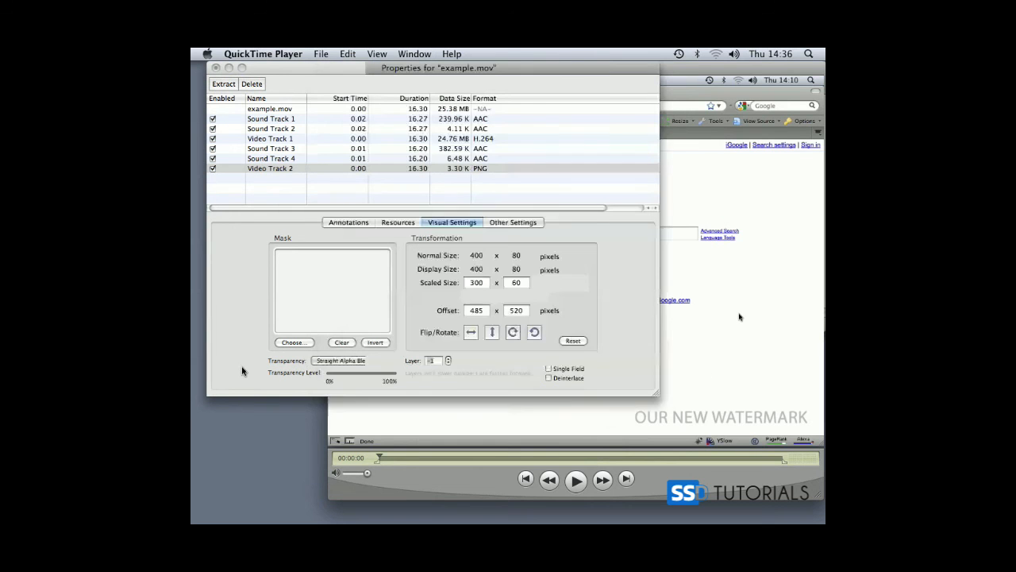
pyautogui.click(215, 68)
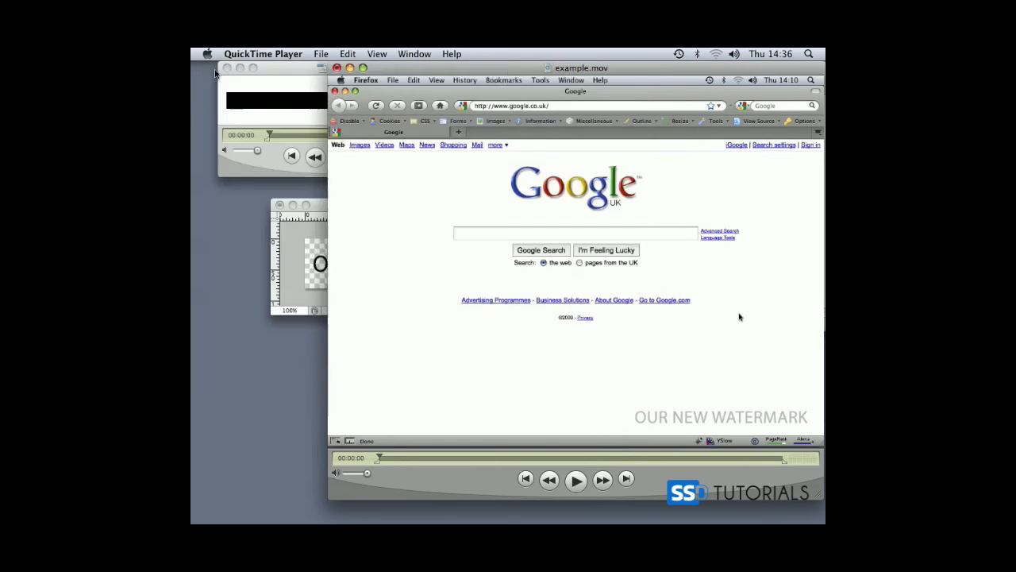
pyautogui.moveTo(573, 68); pyautogui.dragTo(489, 58)
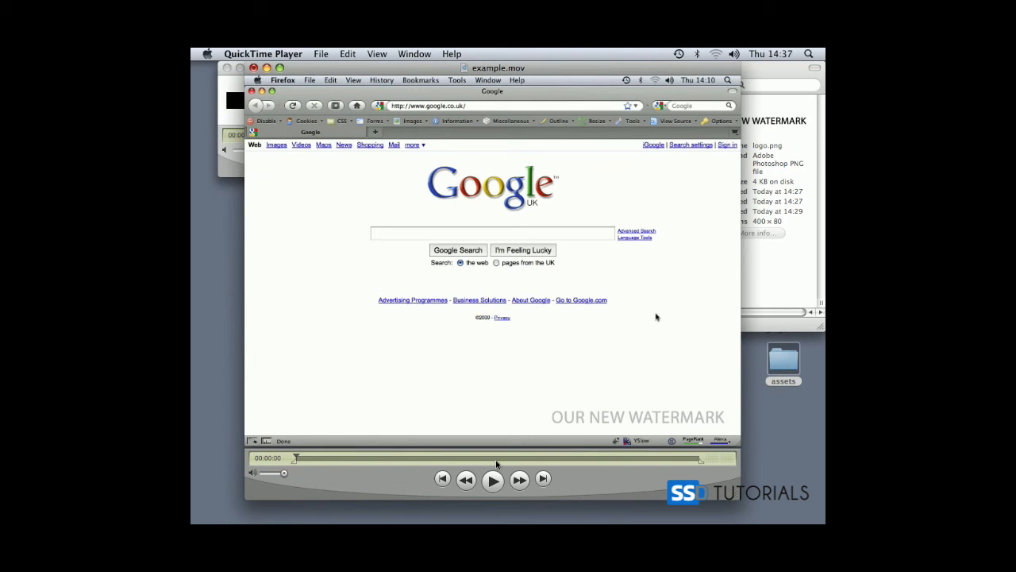
pyautogui.moveTo(296, 459)
pyautogui.mouseDown()
pyautogui.moveTo(698, 456)
pyautogui.moveTo(287, 466)
pyautogui.mouseUp()
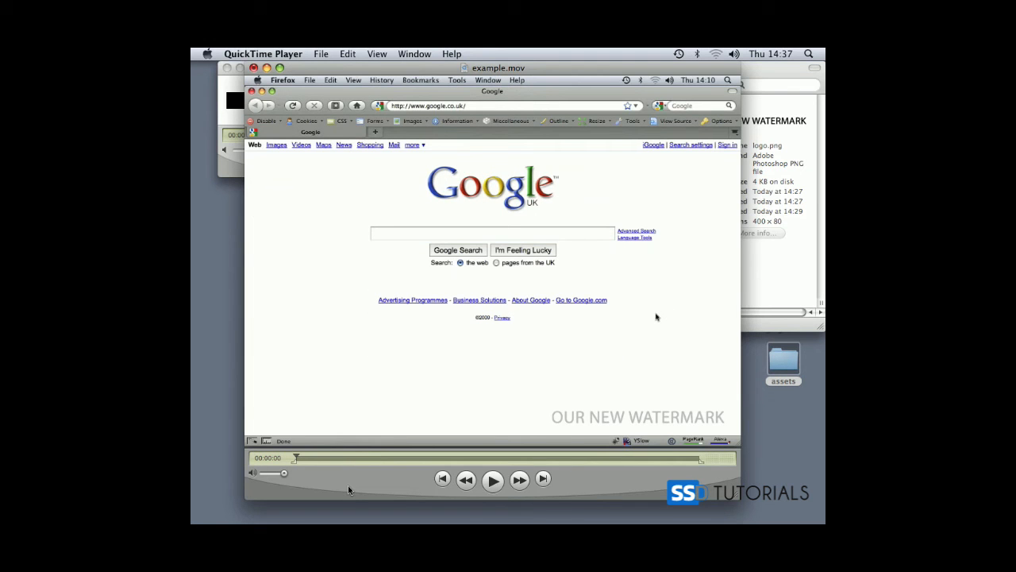